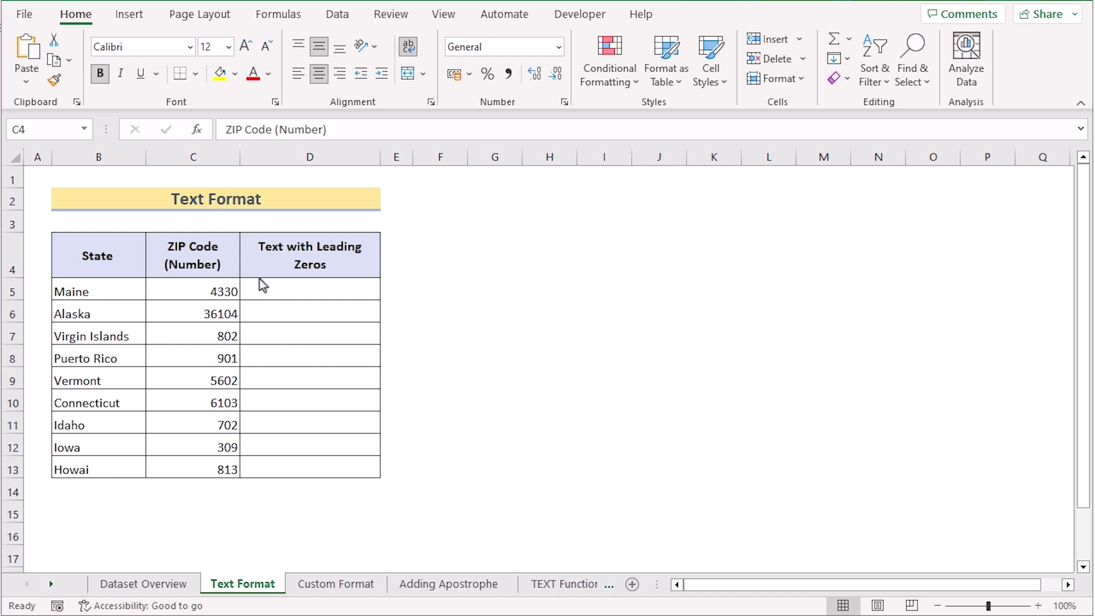
# - Try entering the ZIP code 04330 for Maine in cell D5 under the General number format
pyautogui.click(209, 271)
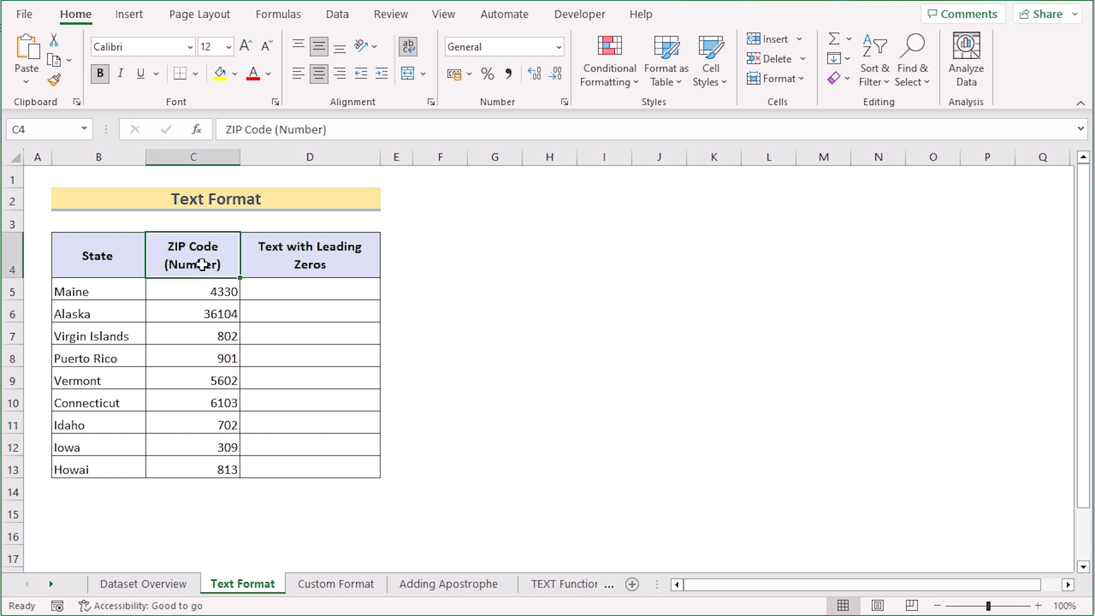
pyautogui.click(298, 294)
pyautogui.write('0')
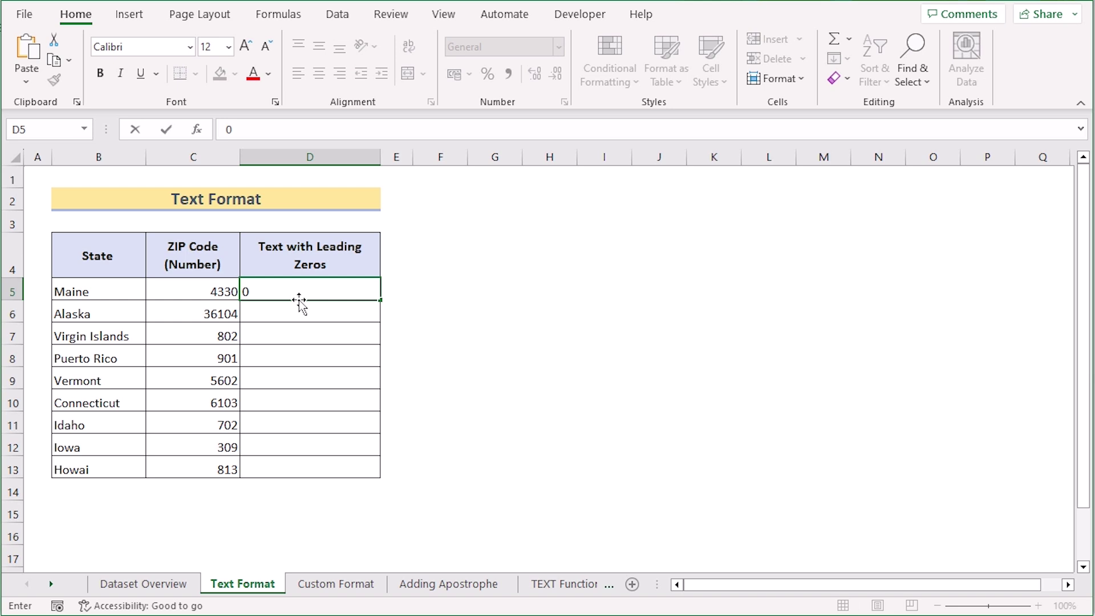
pyautogui.write('4330')
pyautogui.press('Return')
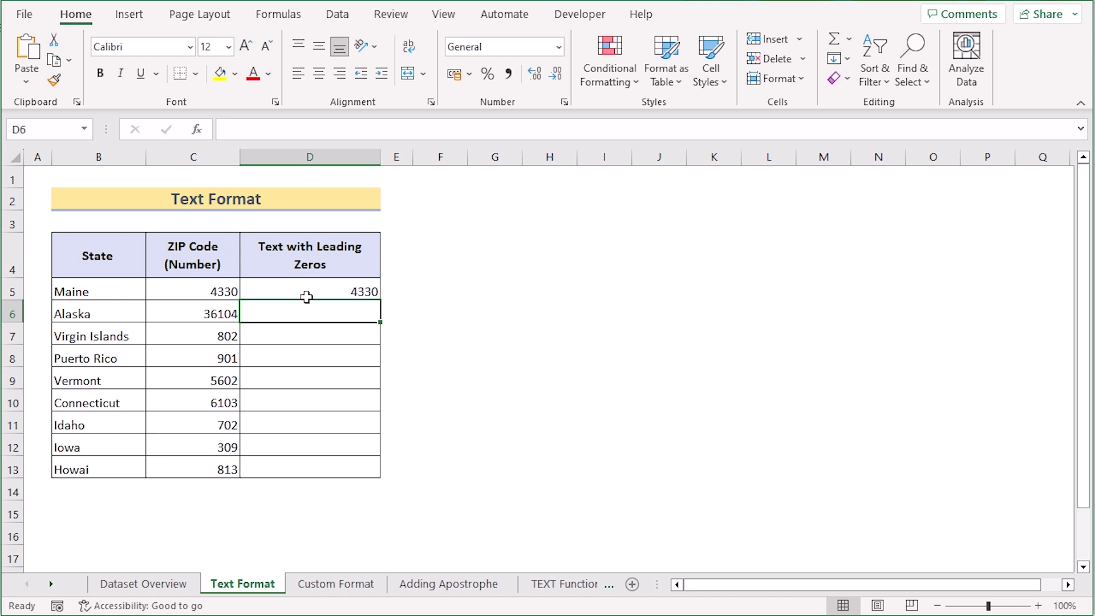
# - Clear the ZIP code entry from cell D5
pyautogui.click(304, 292)
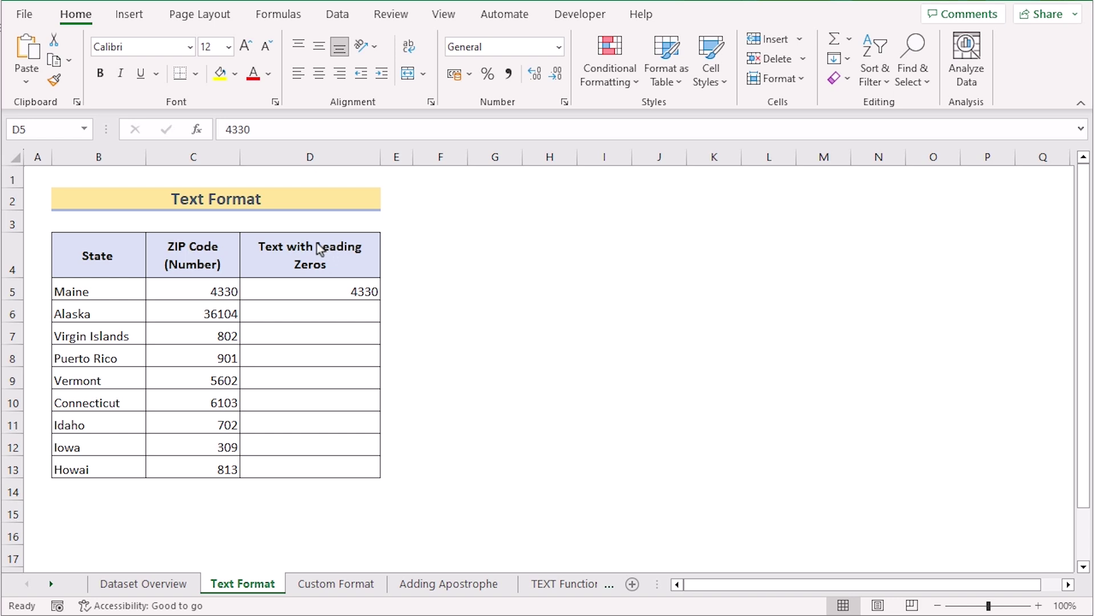
pyautogui.click(330, 287)
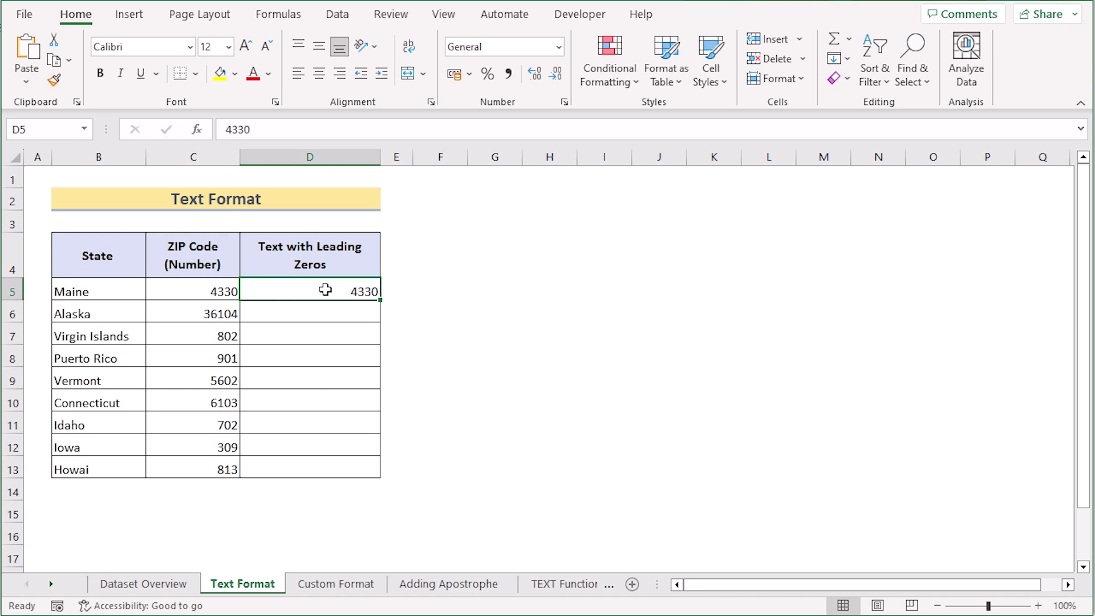
pyautogui.press('Delete')
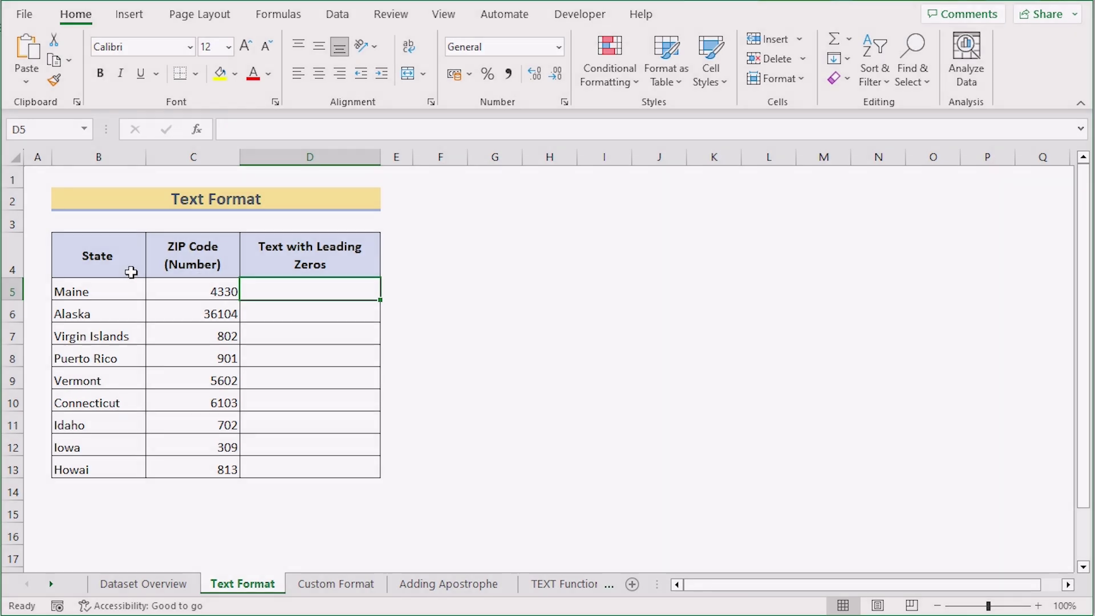
pyautogui.click(138, 269)
pyautogui.click(208, 276)
pyautogui.click(280, 276)
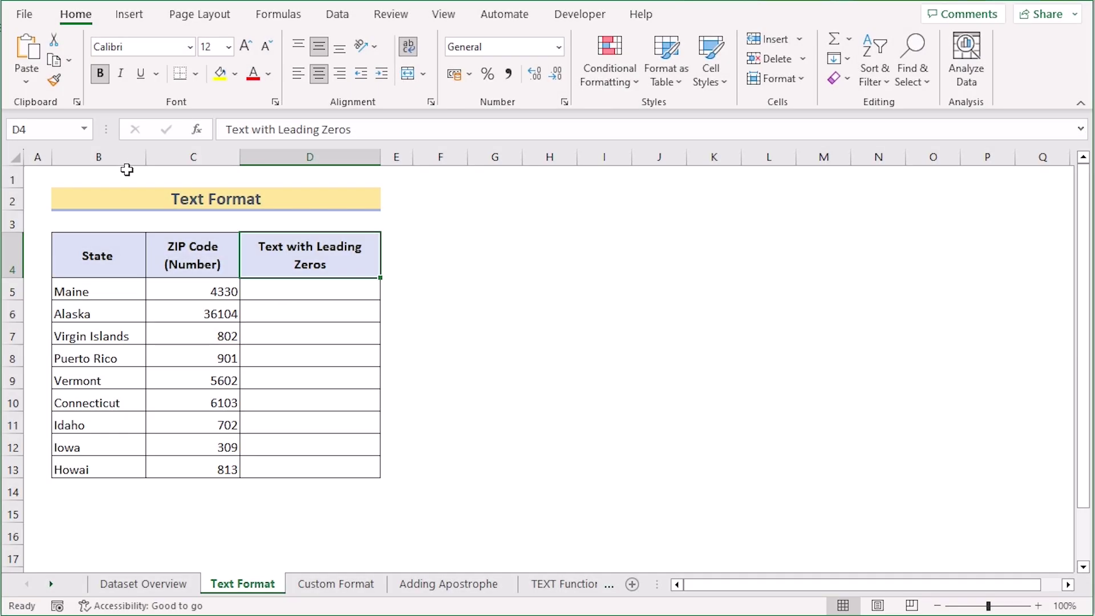
pyautogui.click(125, 158)
pyautogui.click(157, 158)
pyautogui.click(277, 157)
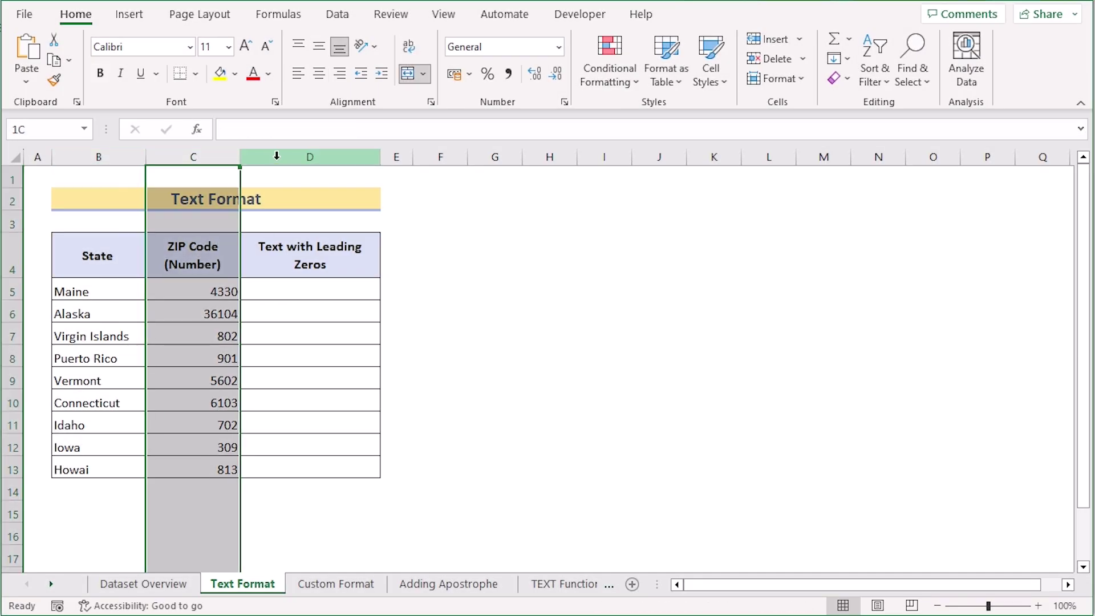
pyautogui.click(277, 155)
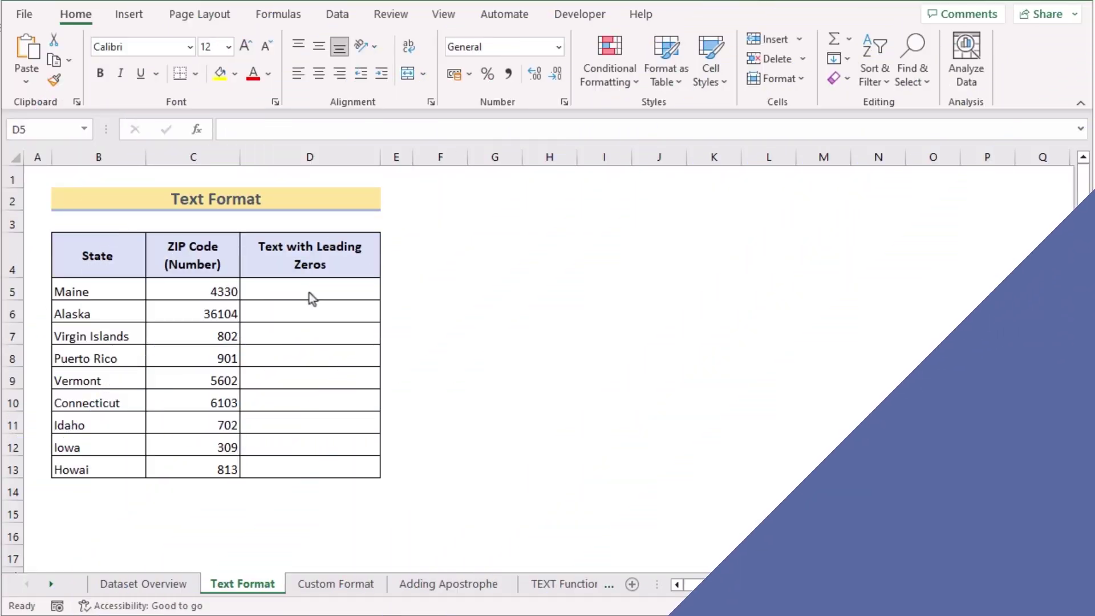
# - Apply the Text number format to the empty cells D5:D13 of the Text with Leading Zeros column
pyautogui.click(309, 292)
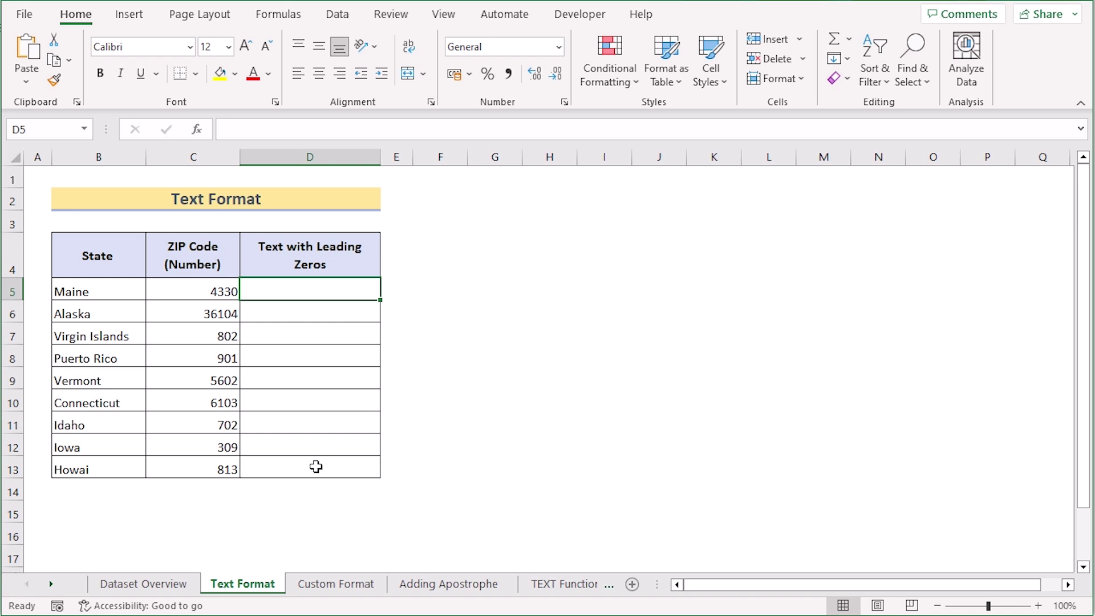
pyautogui.moveTo(316, 466); pyautogui.dragTo(314, 465)
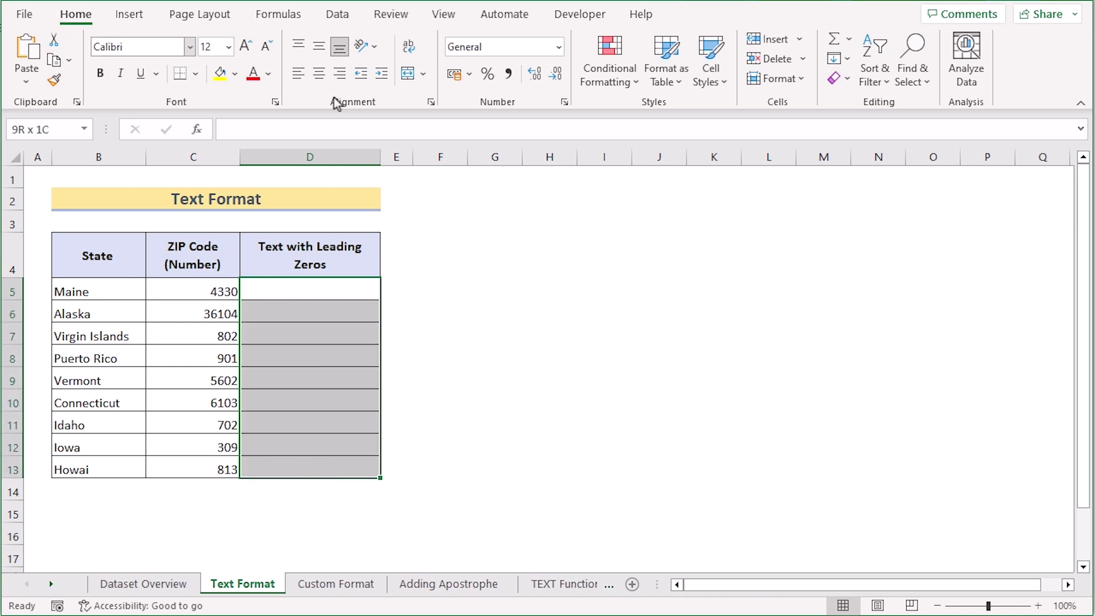
pyautogui.click(559, 47)
pyautogui.click(560, 483)
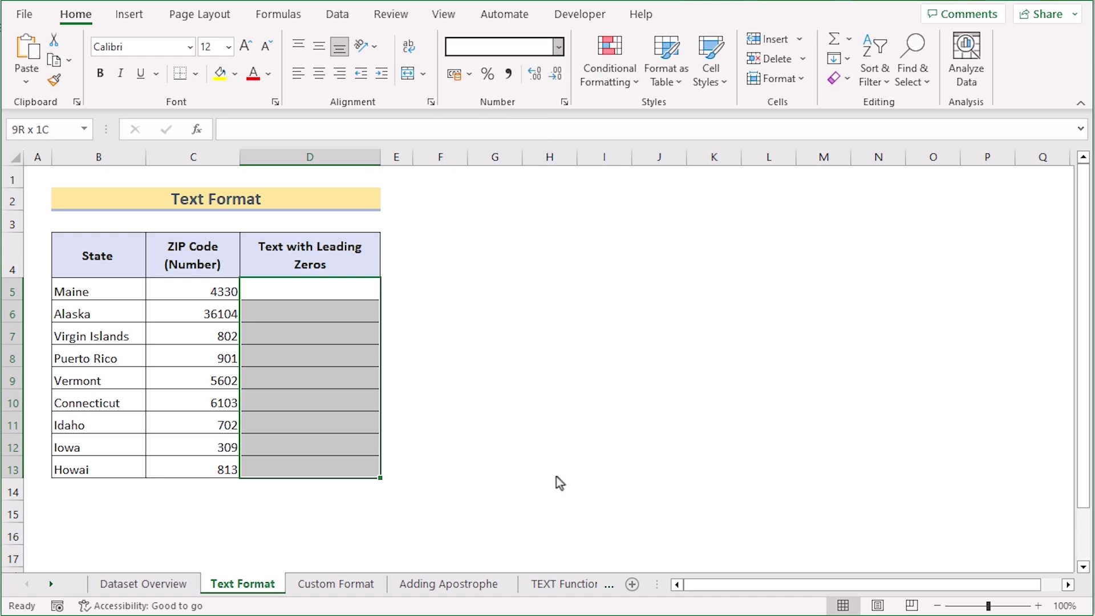
# - Enter the five-digit ZIP codes 04330, 36104, 00802 and 00901 in cells D5 to D8
pyautogui.click(296, 292)
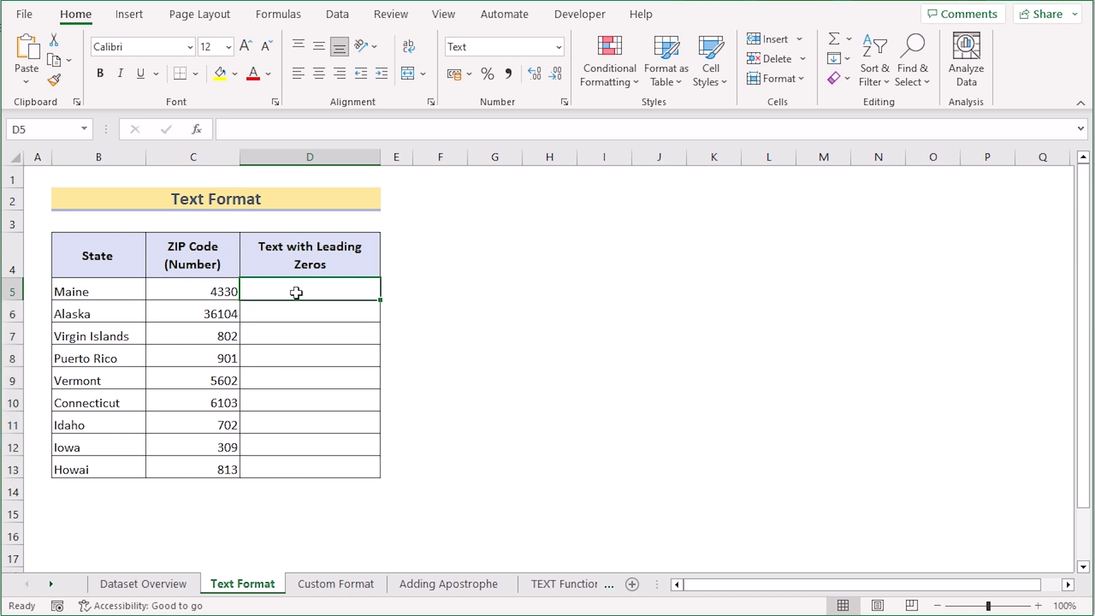
pyautogui.write('0')
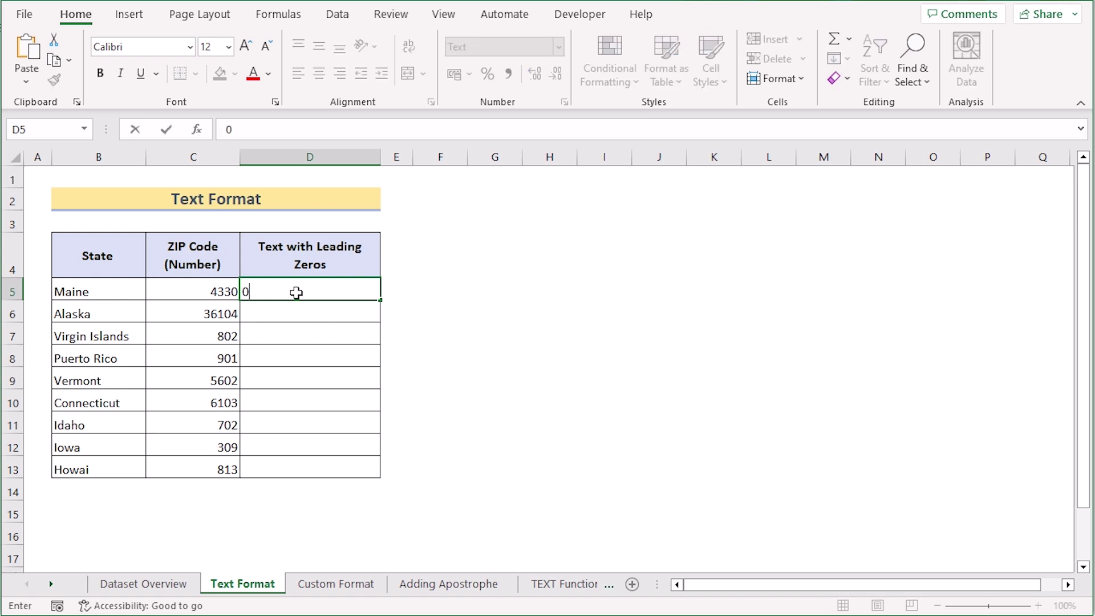
pyautogui.write('4330')
pyautogui.press('Return')
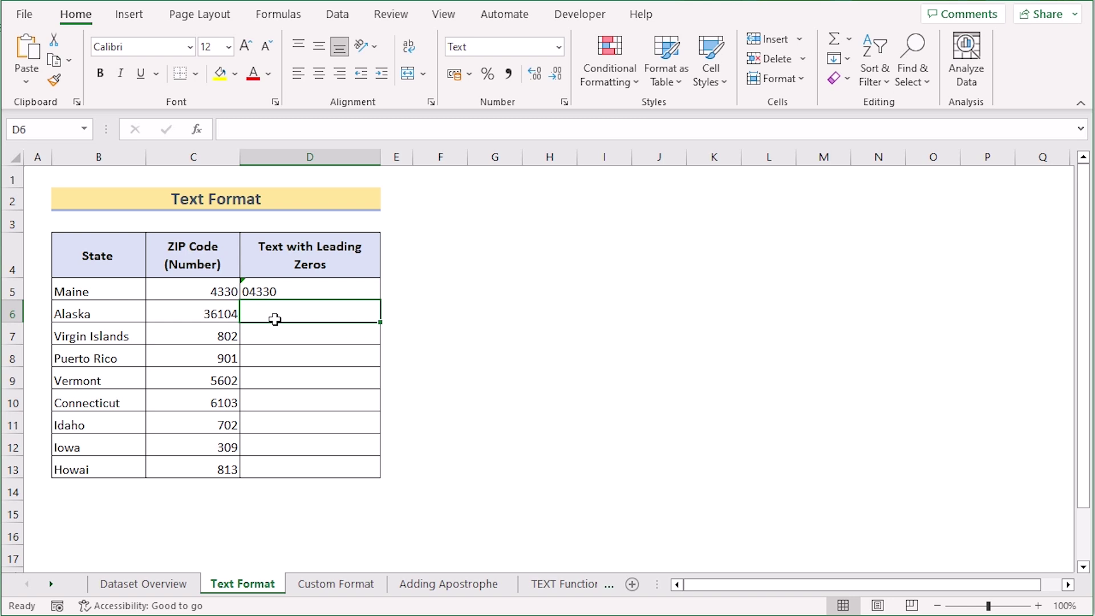
pyautogui.write('36104')
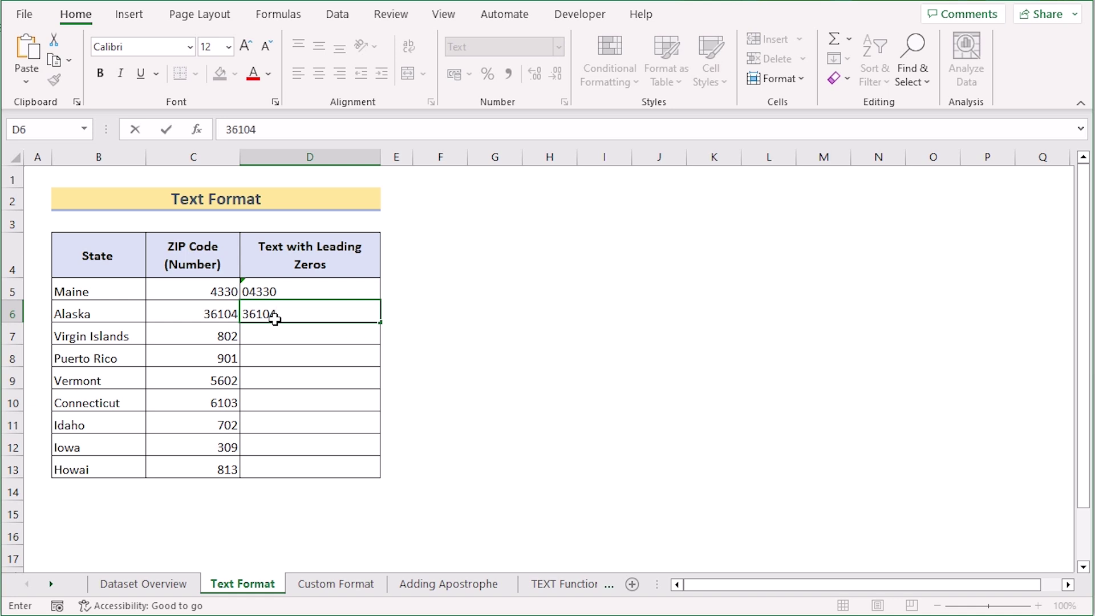
pyautogui.press('Return')
pyautogui.write('0')
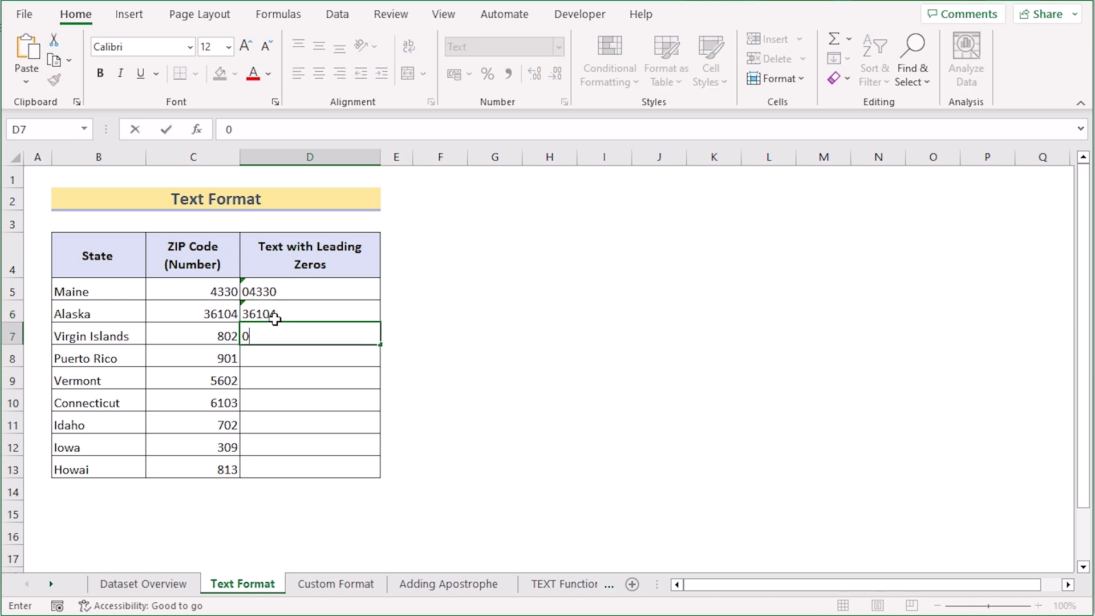
pyautogui.write('0802')
pyautogui.press('Return')
pyautogui.write('00901')
pyautogui.press('Return')
# - Enter the five-digit ZIP codes 05602, 06103, 00702, 00309 and 00813 in cells D9 to D13
pyautogui.write('05602')
pyautogui.press('Return')
pyautogui.write('06103')
pyautogui.press('Return')
pyautogui.write('00702')
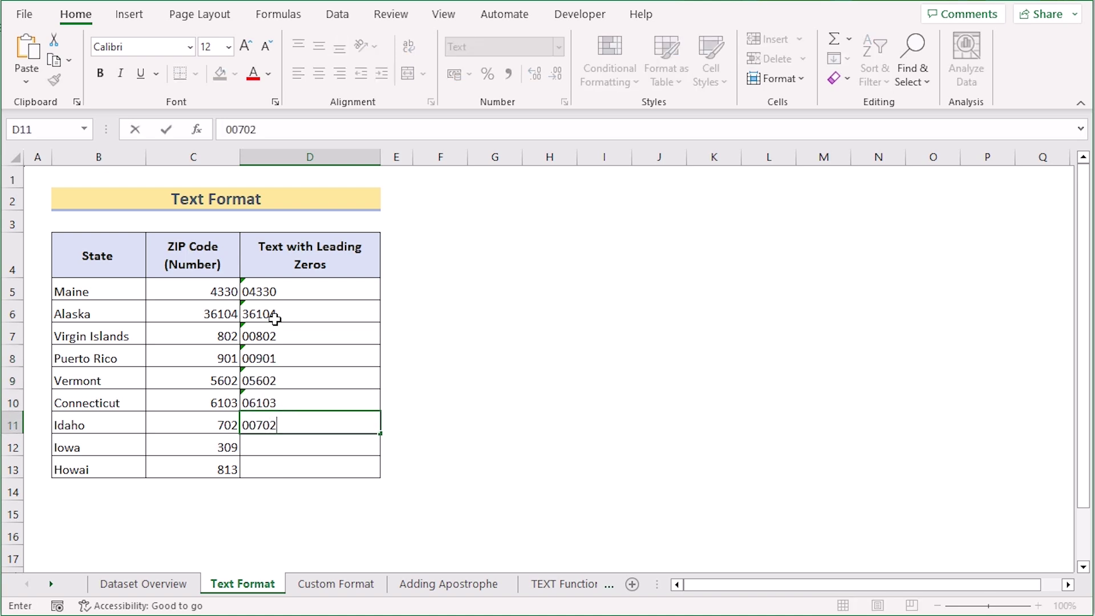
pyautogui.press('Return')
pyautogui.write('00309')
pyautogui.press('Return')
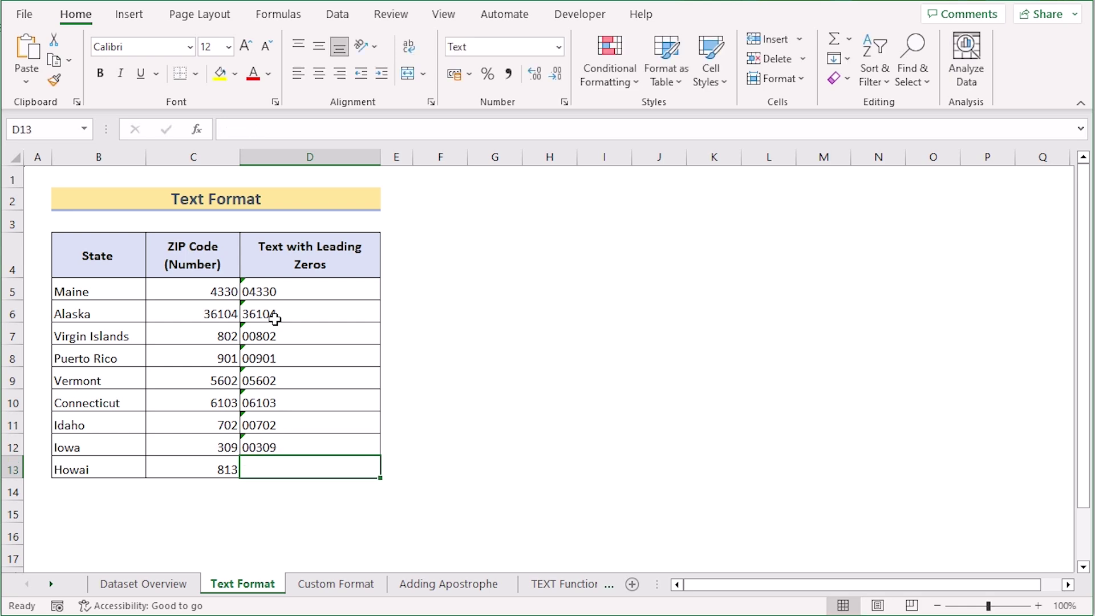
pyautogui.write('00813')
pyautogui.press('Return')
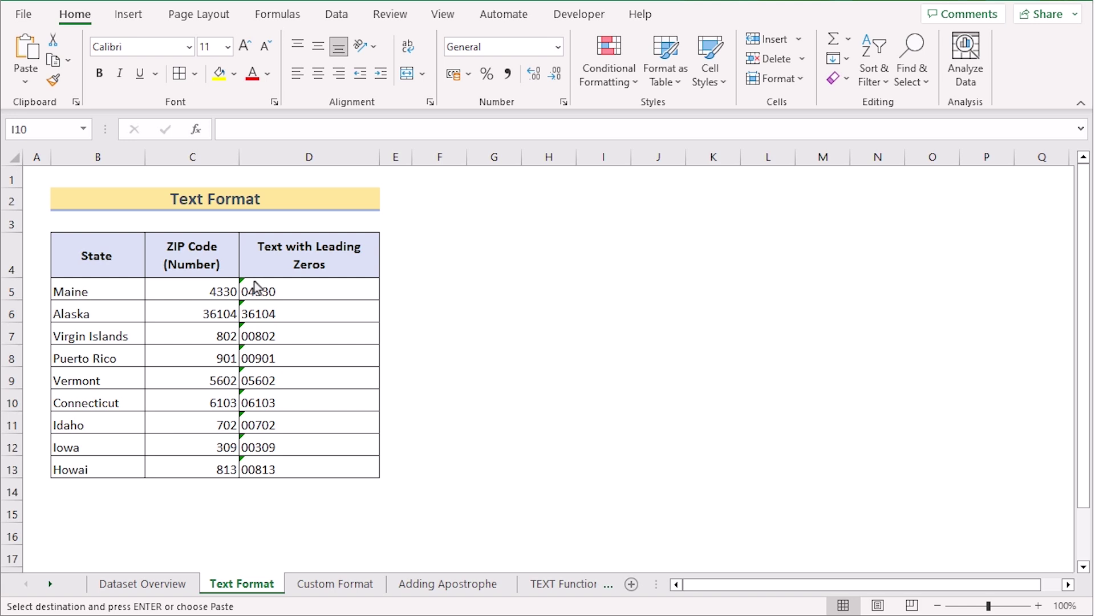
# - Ignore the number-stored-as-text error for all the ZIP codes in D5:D13
pyautogui.click(308, 290)
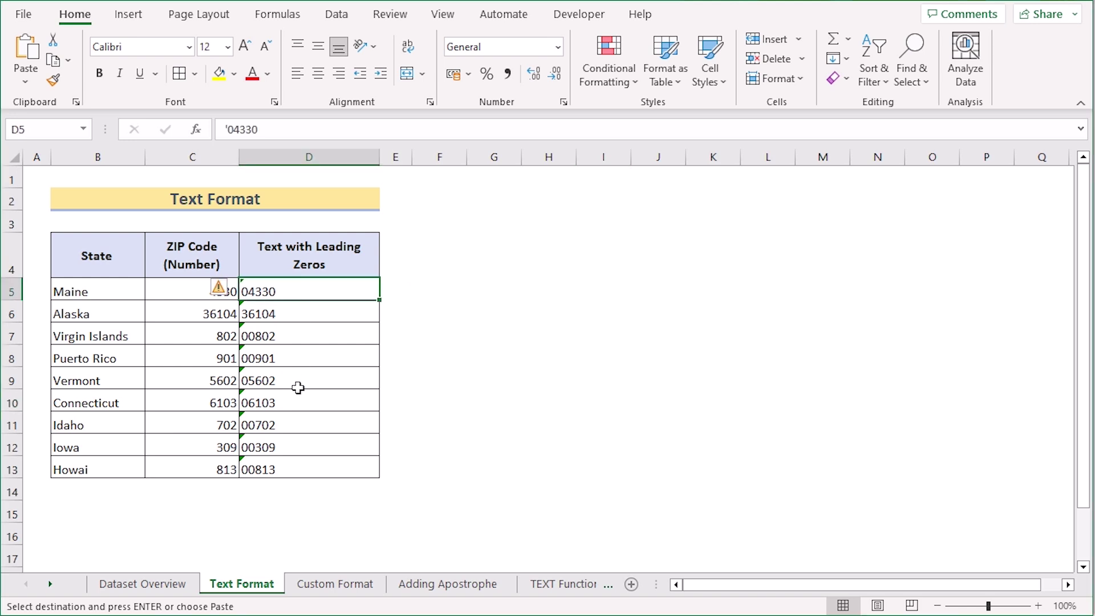
pyautogui.keyDown('shift'); pyautogui.click(304, 474); pyautogui.keyUp('shift')
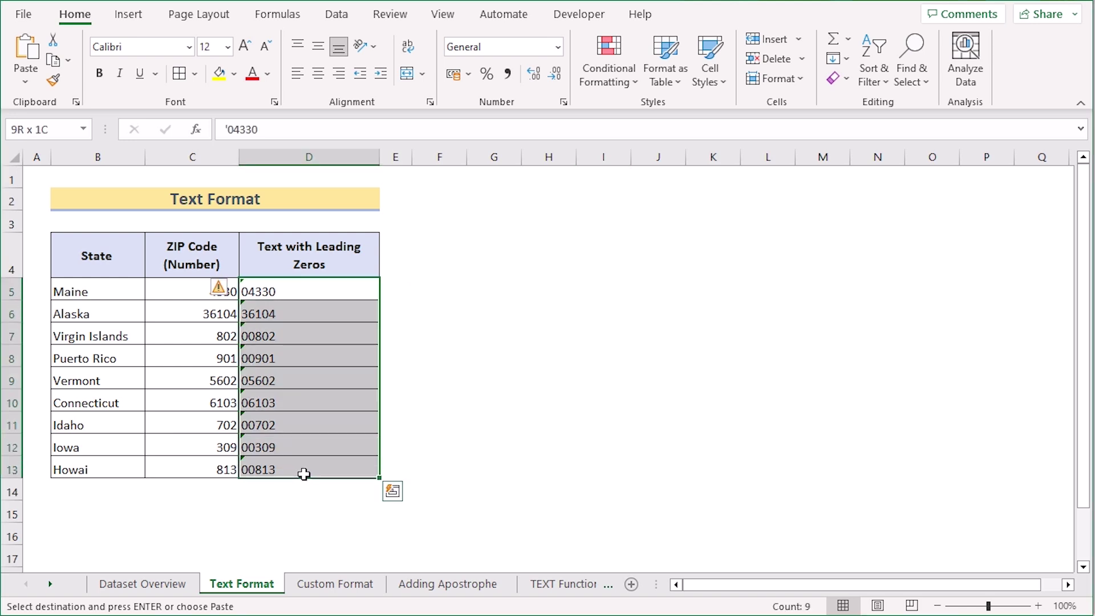
pyautogui.click(228, 292)
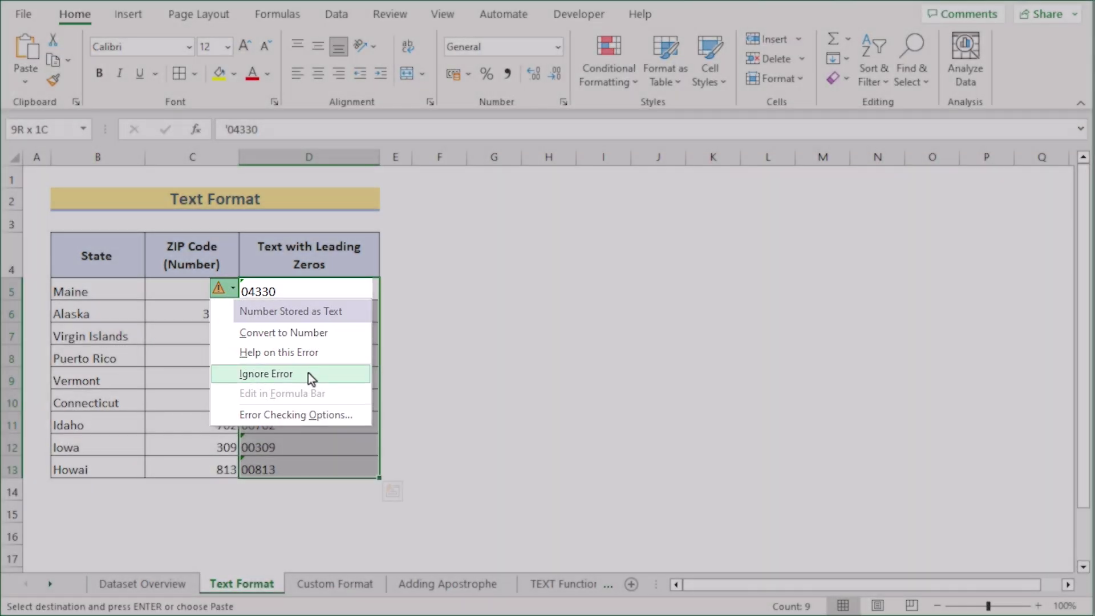
pyautogui.click(308, 374)
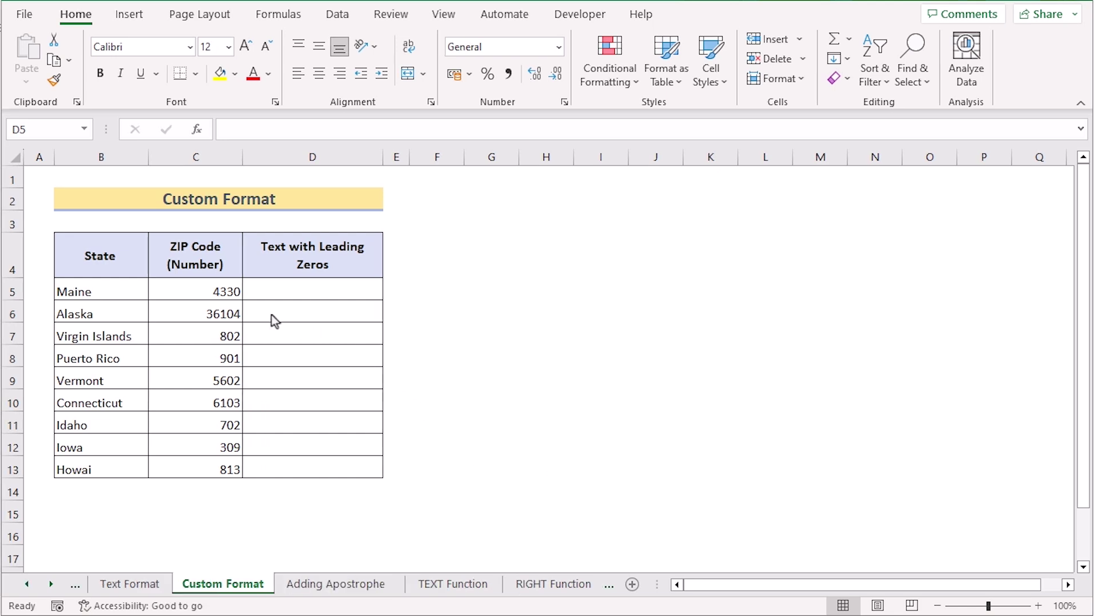
# - Copy the ZIP codes in C5:C13 of the Custom Format sheet into D5:D13
pyautogui.moveTo(220, 291); pyautogui.dragTo(219, 468)
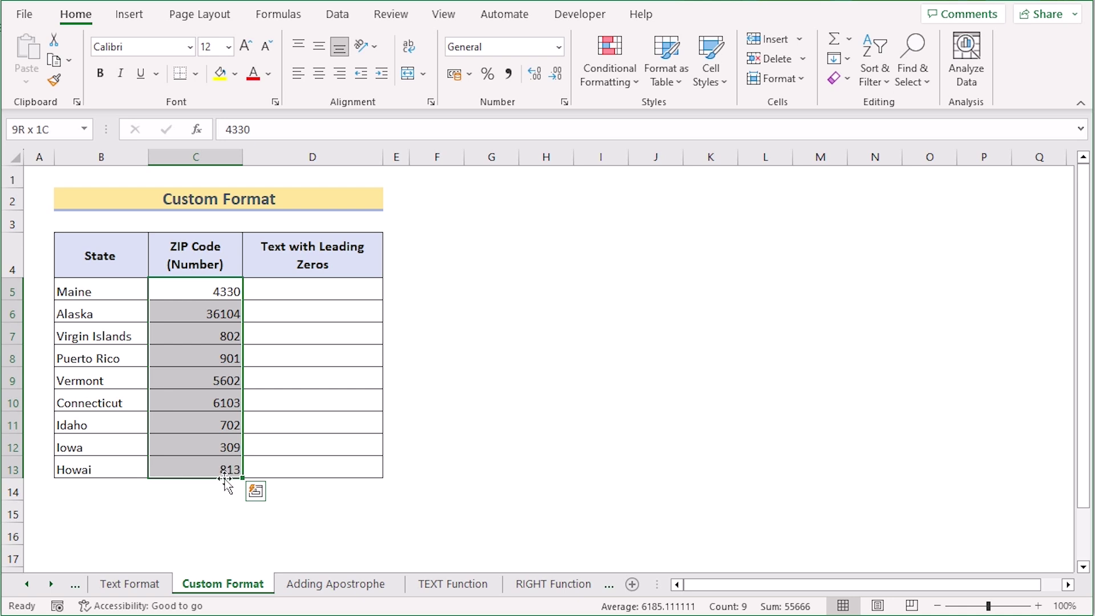
pyautogui.hotkey('ctrl', 'c')
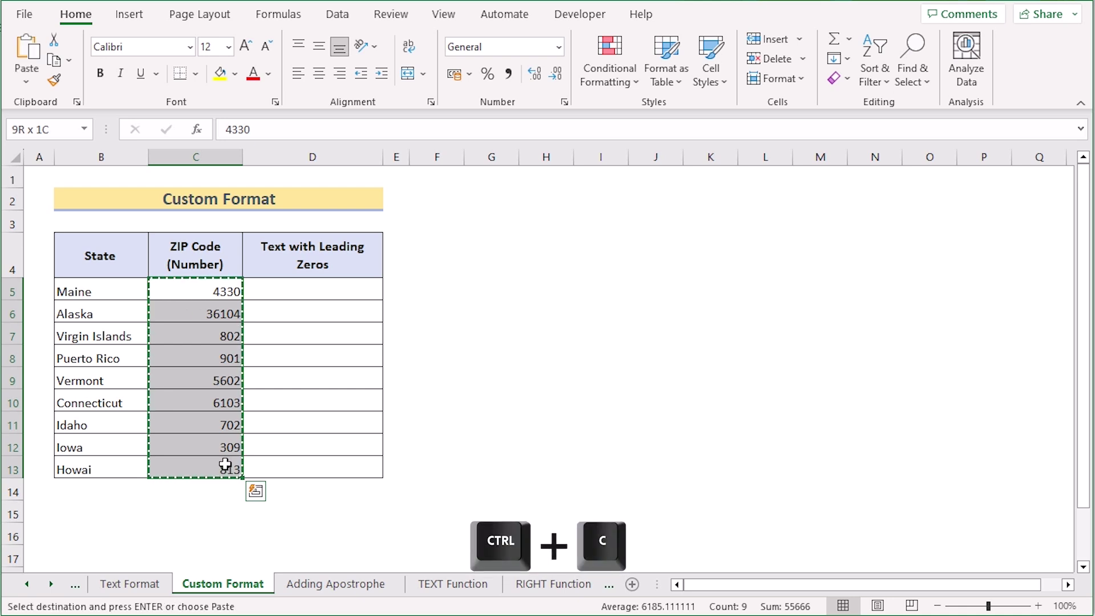
pyautogui.click(290, 290)
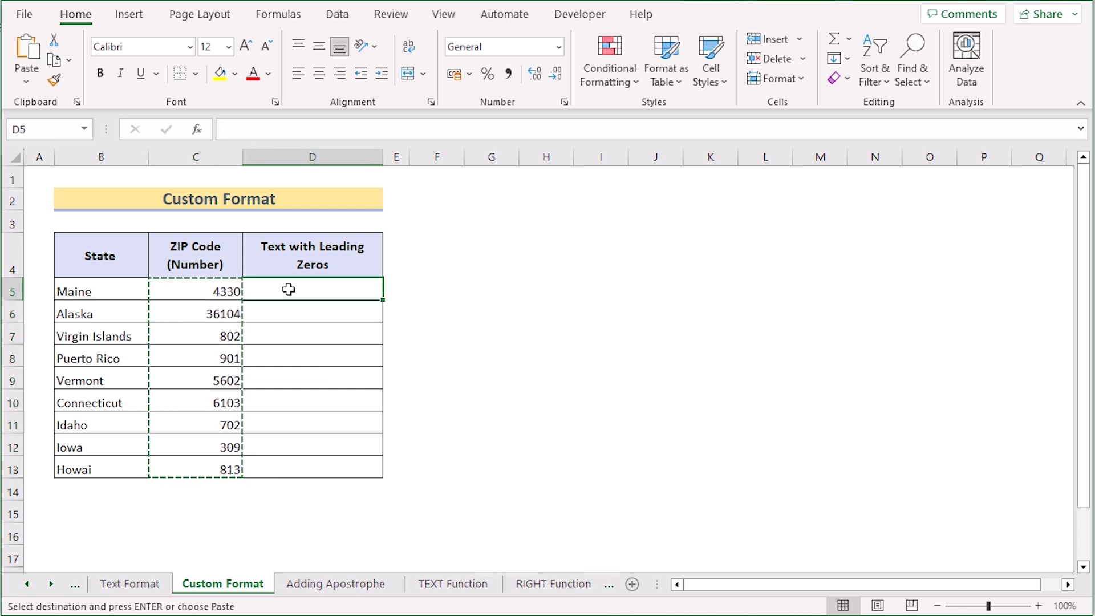
pyautogui.moveTo(291, 292)
pyautogui.mouseDown()
pyautogui.moveTo(293, 472)
pyautogui.moveTo(317, 428)
pyautogui.mouseUp()
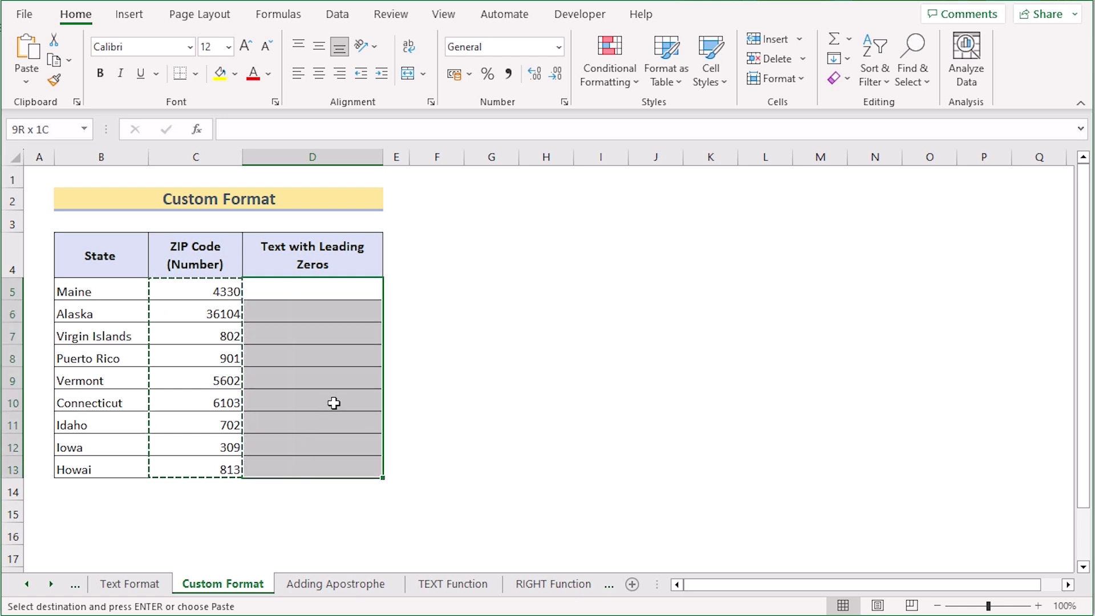
pyautogui.hotkey('ctrl', 'v')
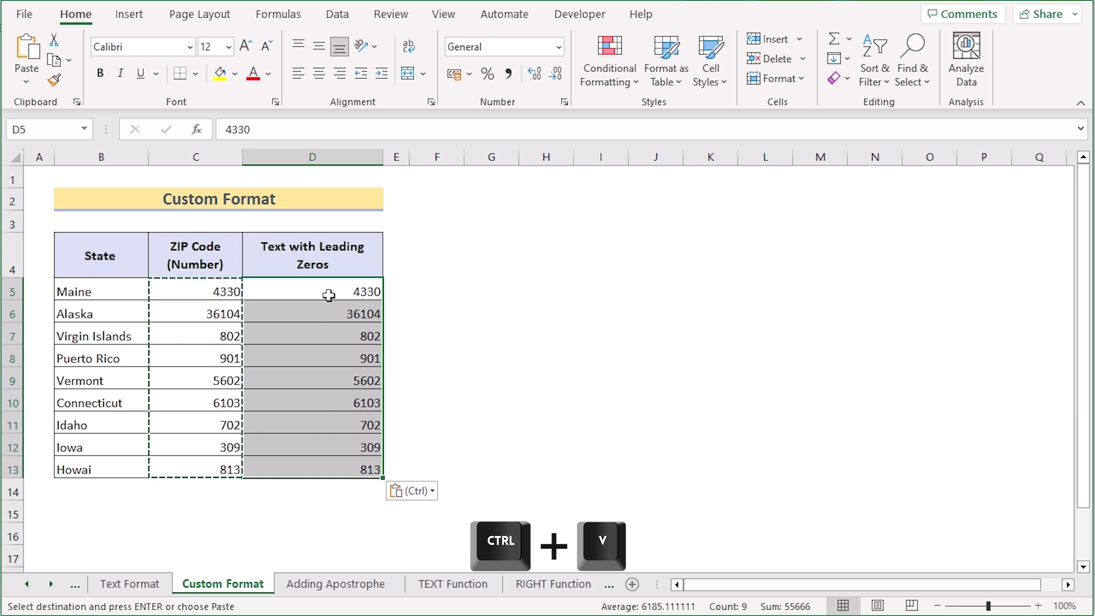
pyautogui.press('Return')
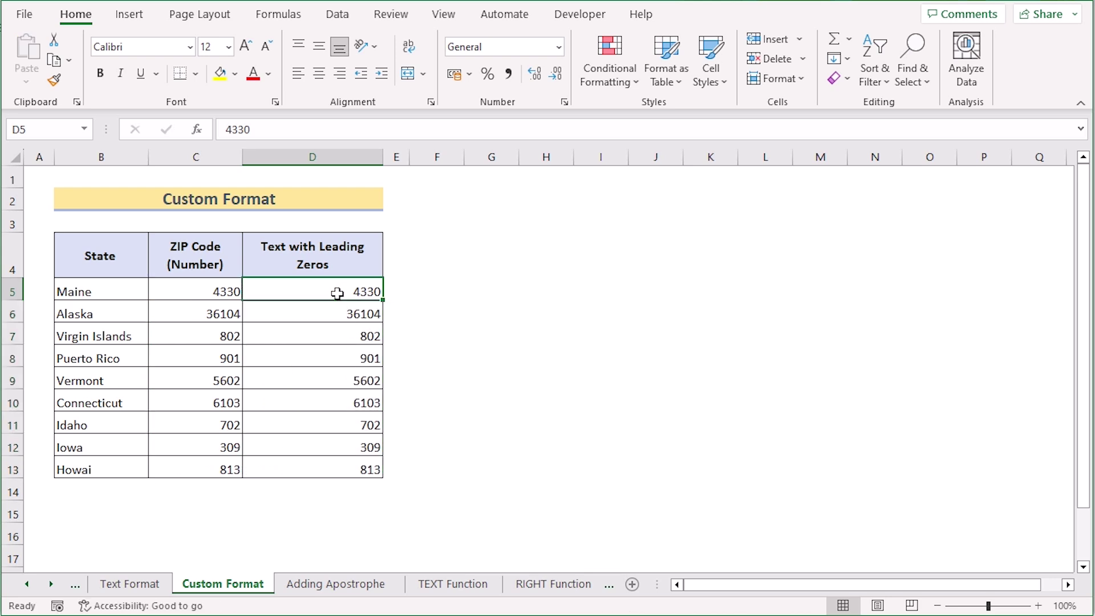
# - Apply the custom number format 00000 to the ZIP codes in D5:D13 of the Custom Format sheet
pyautogui.keyDown('shift'); pyautogui.click(294, 466); pyautogui.keyUp('shift')
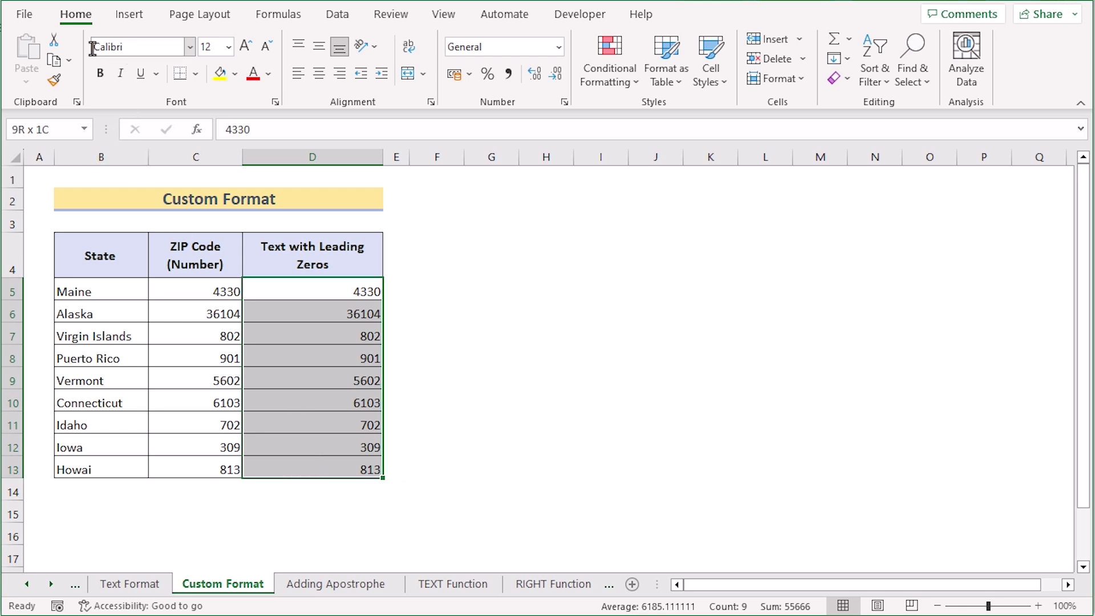
pyautogui.click(559, 55)
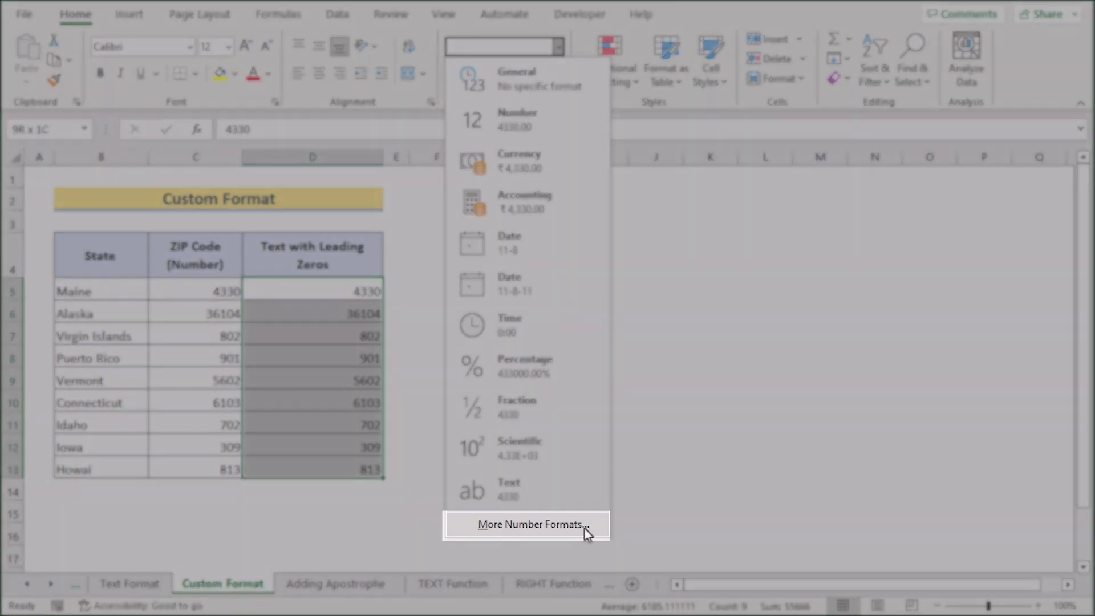
pyautogui.click(585, 529)
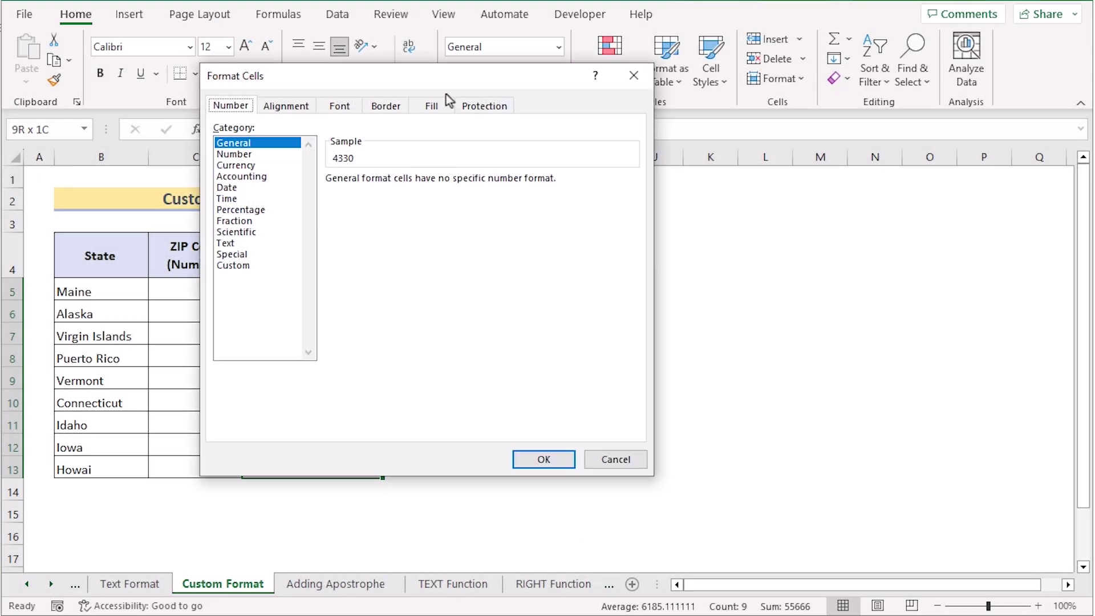
pyautogui.moveTo(422, 76); pyautogui.dragTo(593, 114)
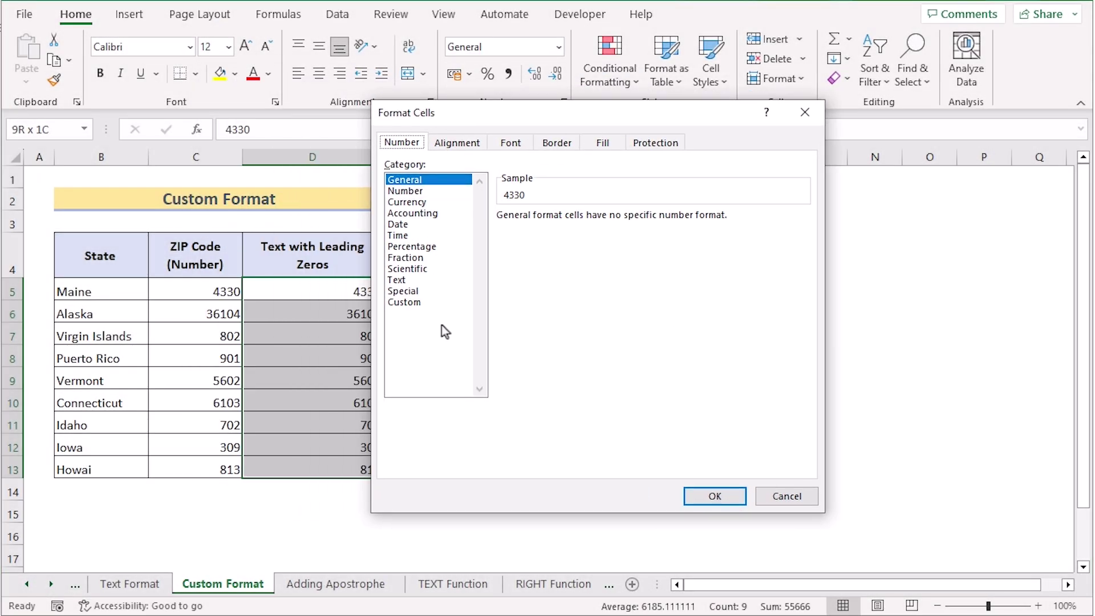
pyautogui.click(419, 303)
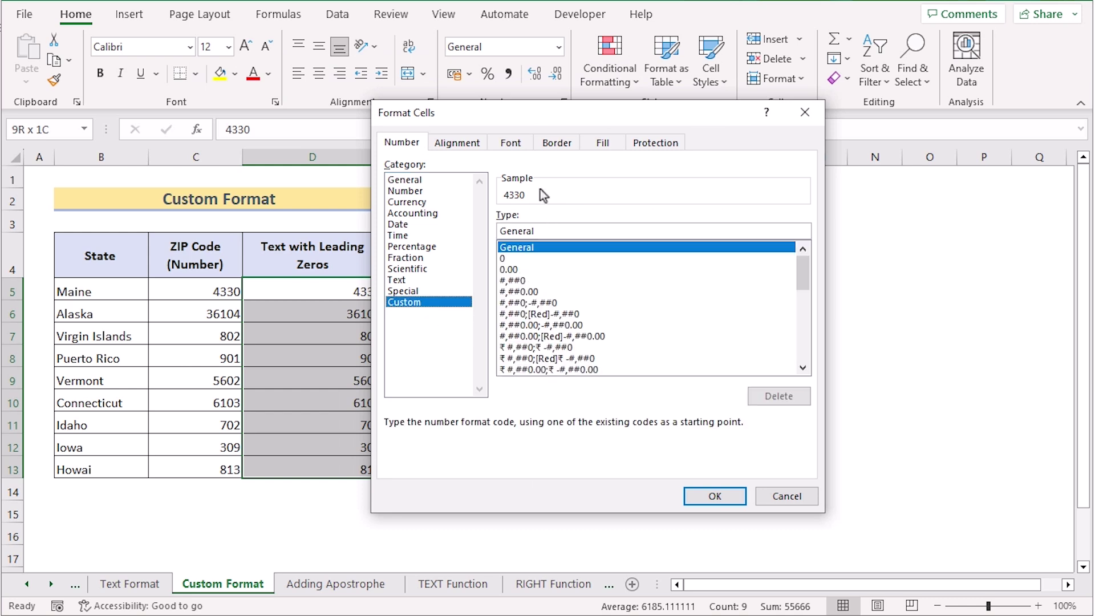
pyautogui.moveTo(544, 231); pyautogui.dragTo(476, 230)
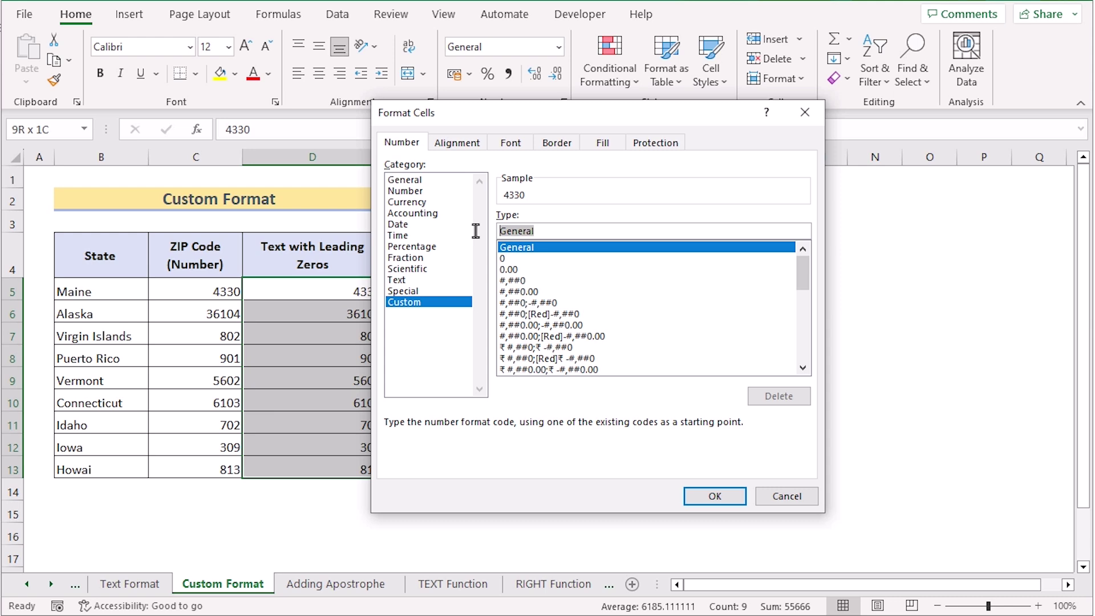
pyautogui.press('BackSpace')
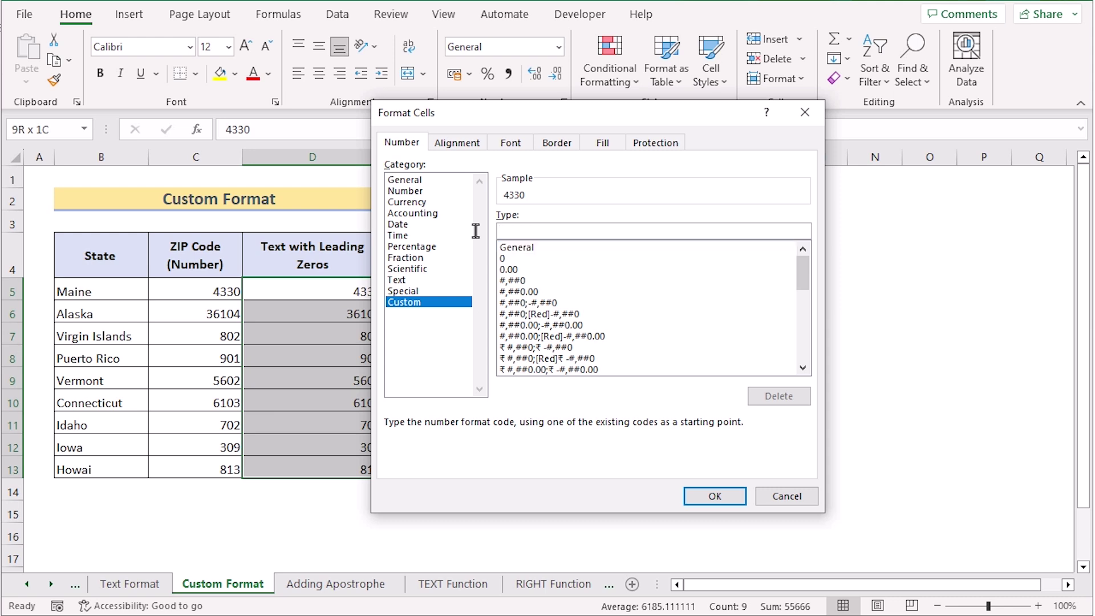
pyautogui.write('00000')
pyautogui.click(734, 496)
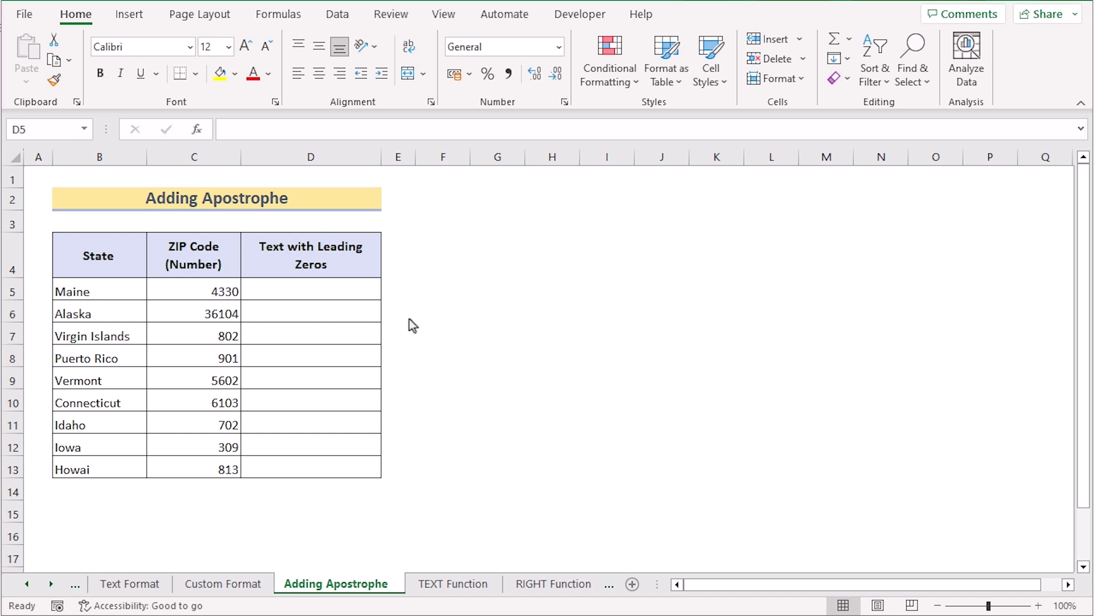
# - On the Adding Apostrophe sheet, enter the apostrophe-prefixed ZIP codes '04330, '36104, '00802 and '00901 in cells D5 to D8
pyautogui.click(309, 292)
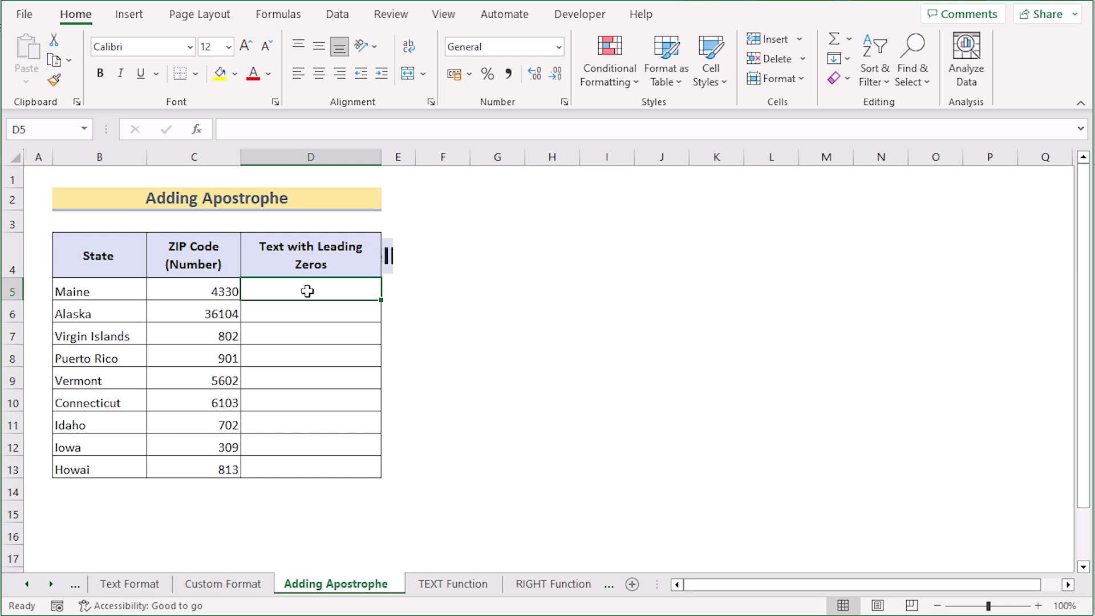
pyautogui.write("'")
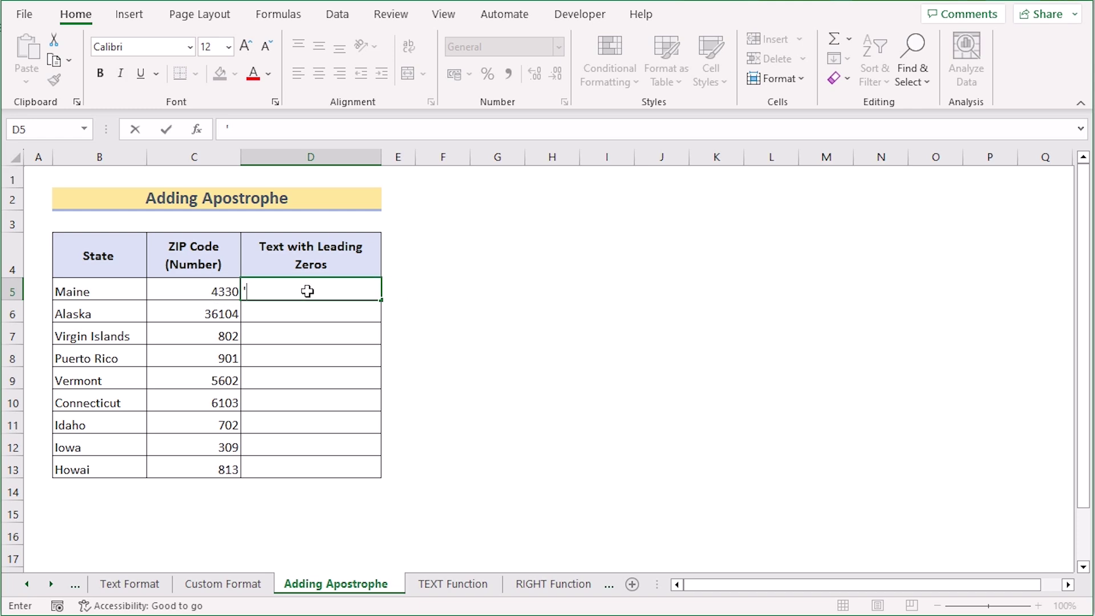
pyautogui.write('4330')
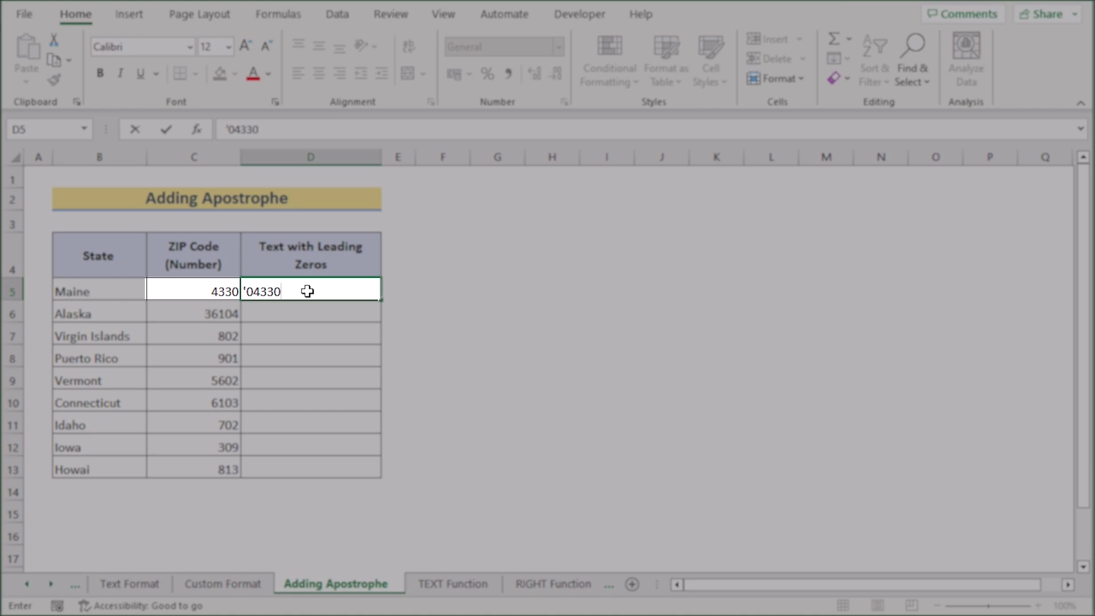
pyautogui.press('Return')
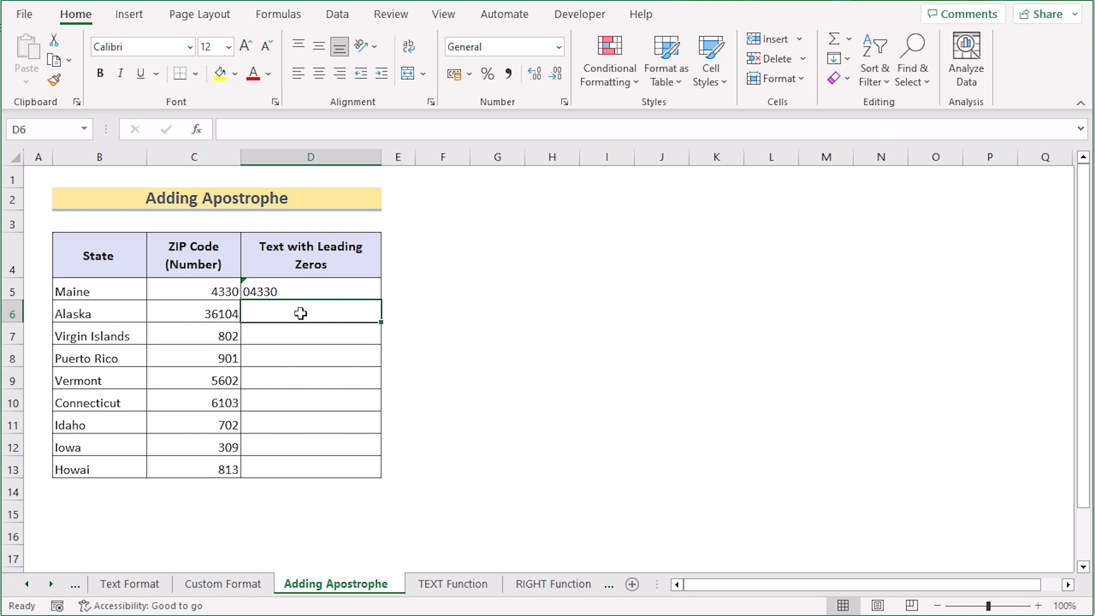
pyautogui.write("'3")
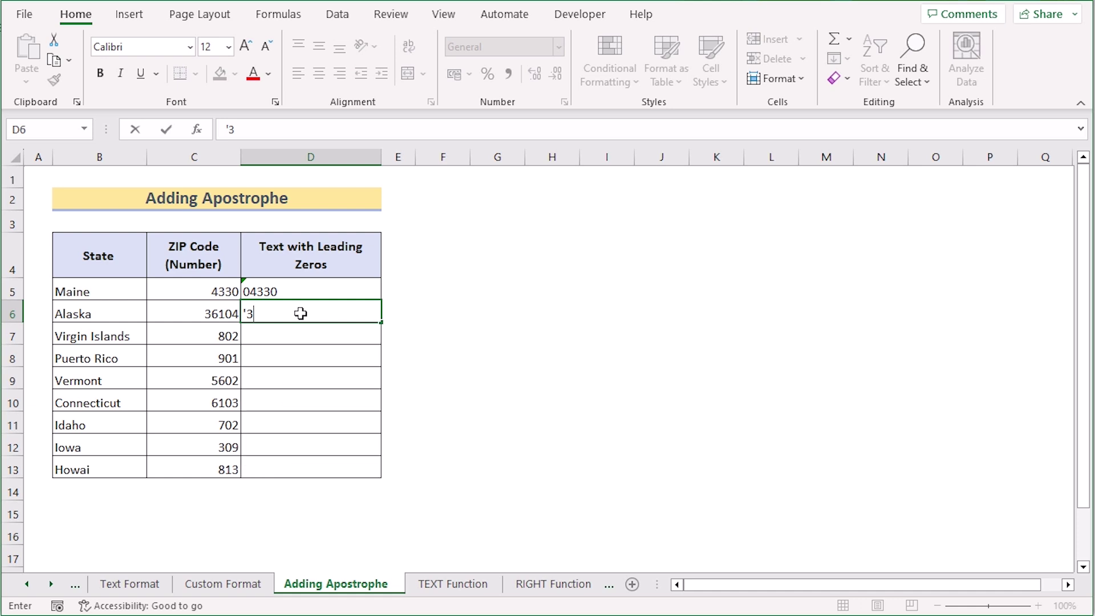
pyautogui.write('6104')
pyautogui.press('Return')
pyautogui.write("'00802")
pyautogui.press('Return')
pyautogui.write("'00901")
pyautogui.press('Return')
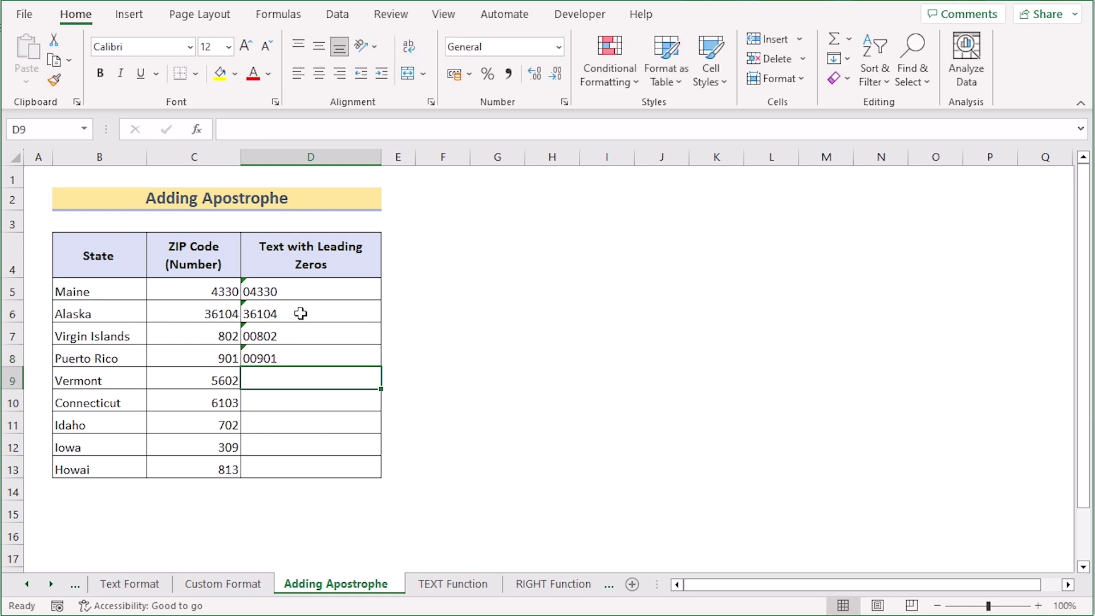
# - Enter the apostrophe-prefixed ZIP codes '05602, '06103, '00702, '00309 and '00813 in D9:D13, and ignore the number-stored-as-text error for D5:D13
pyautogui.write("'05602")
pyautogui.press('Return')
pyautogui.write("'06103")
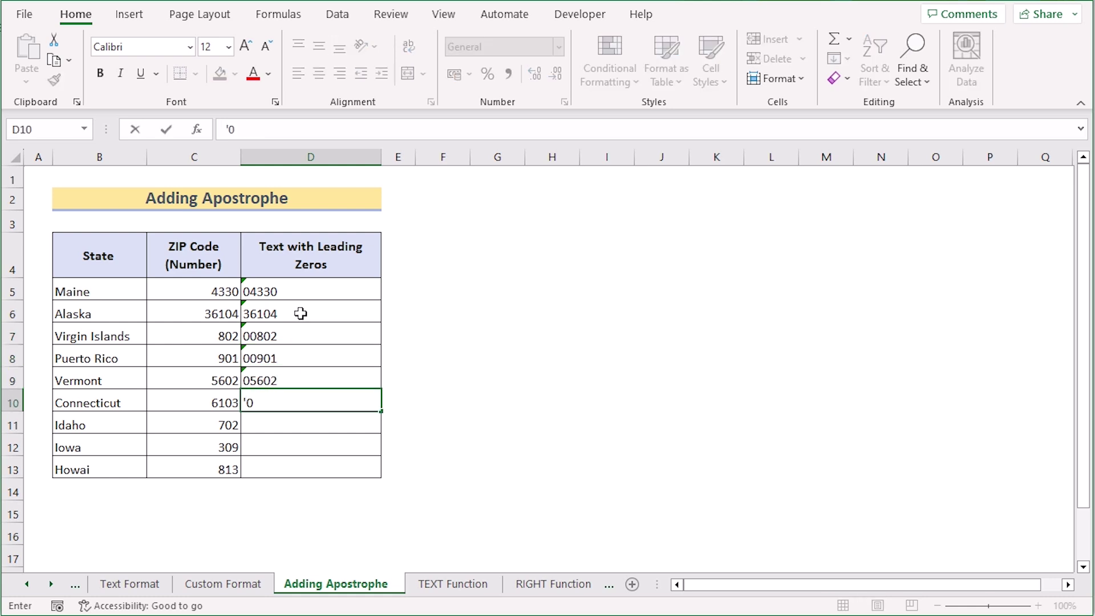
pyautogui.press('Return')
pyautogui.write("'00702")
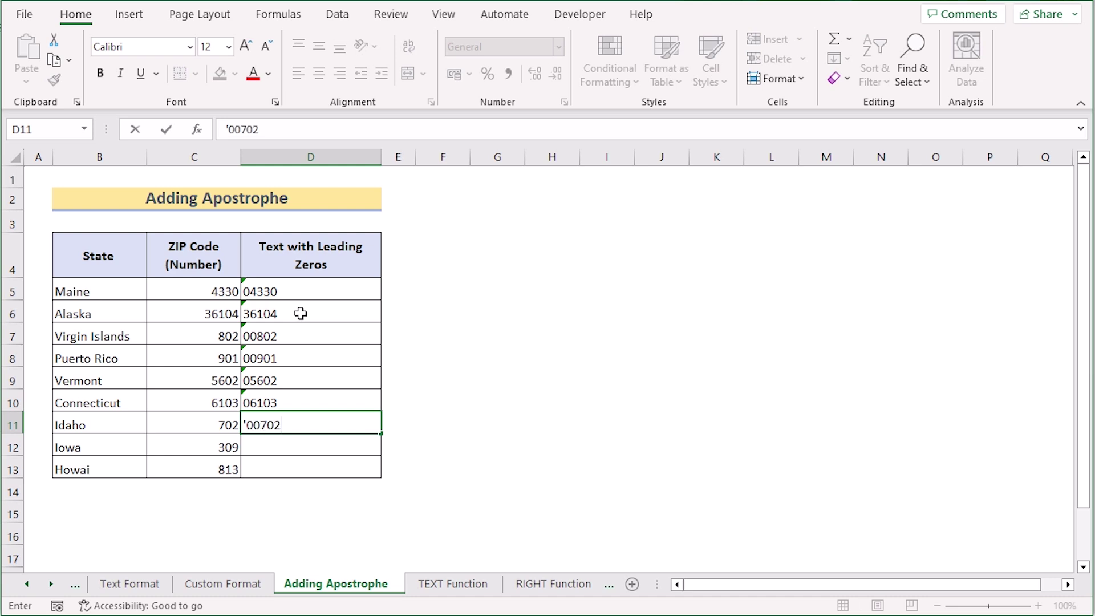
pyautogui.press('Return')
pyautogui.write("'00309")
pyautogui.press('Return')
pyautogui.write("'00813")
pyautogui.press('Return')
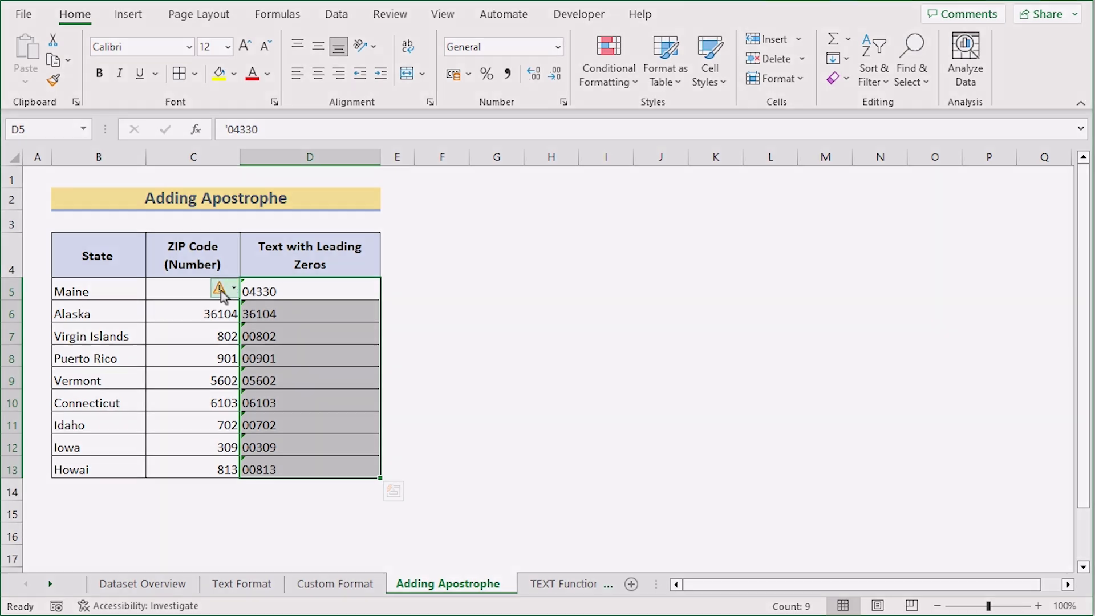
pyautogui.click(223, 287)
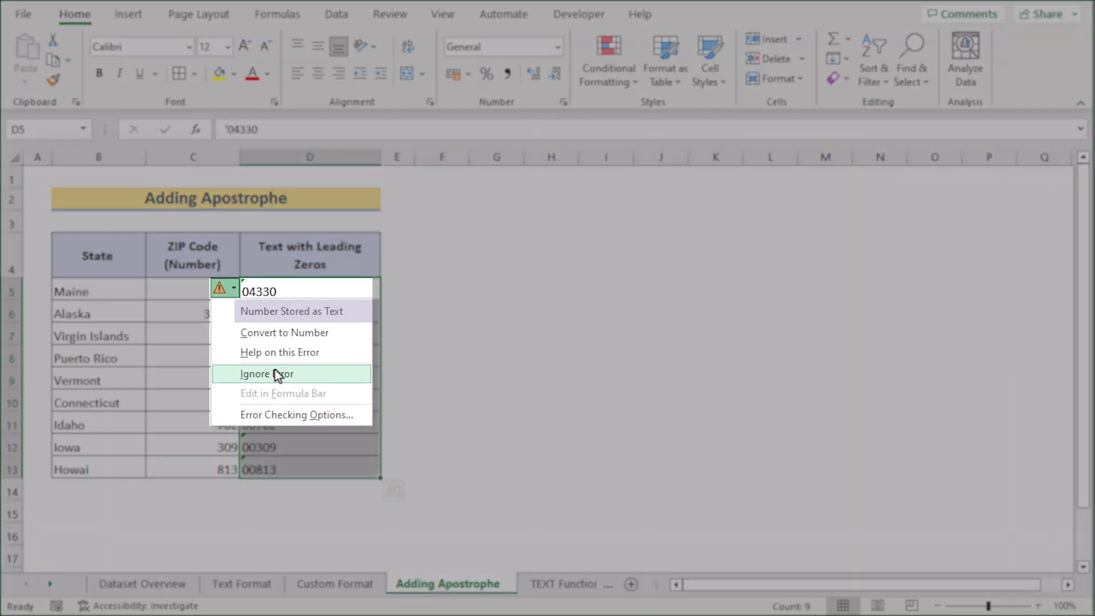
pyautogui.click(313, 375)
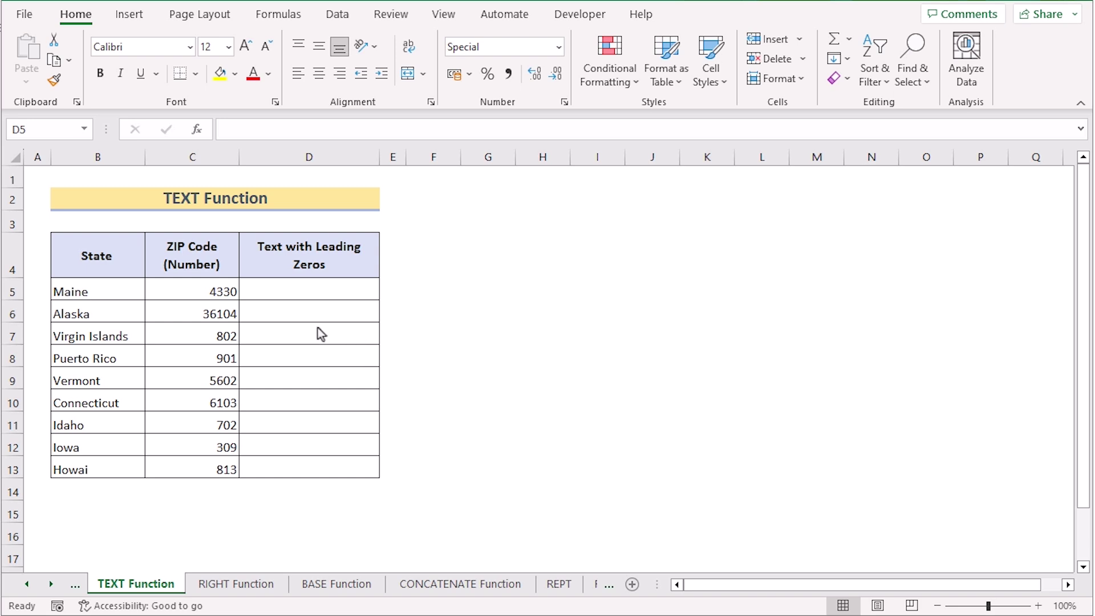
# - Enter the formula =TEXT(C5,"00000") in cell D5 of the TEXT Function sheet and fill it down to D13
pyautogui.click(281, 289)
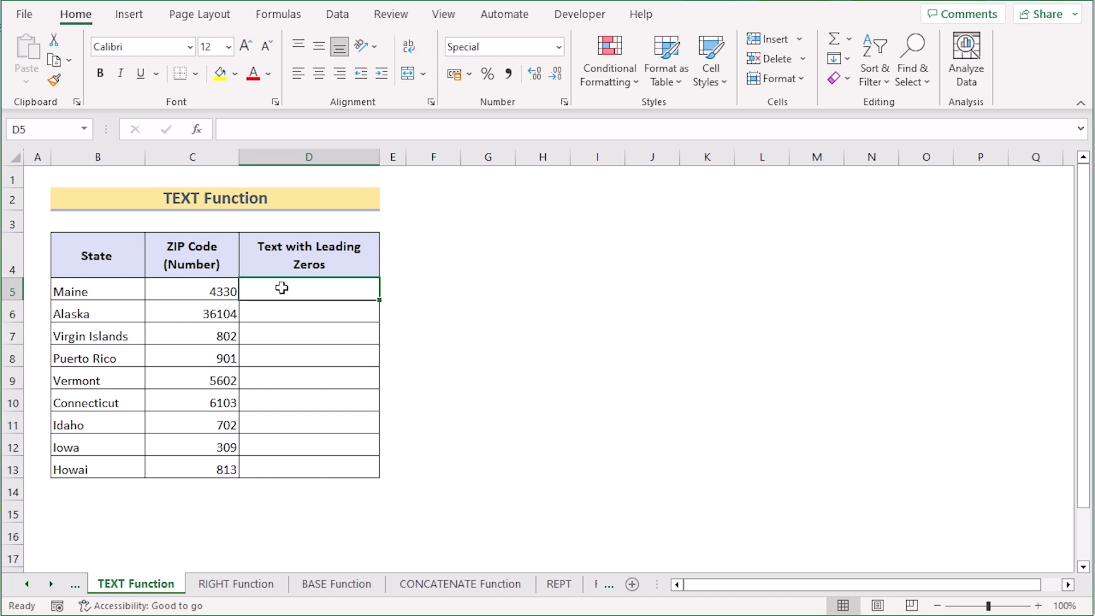
pyautogui.doubleClick(282, 288)
pyautogui.write('=')
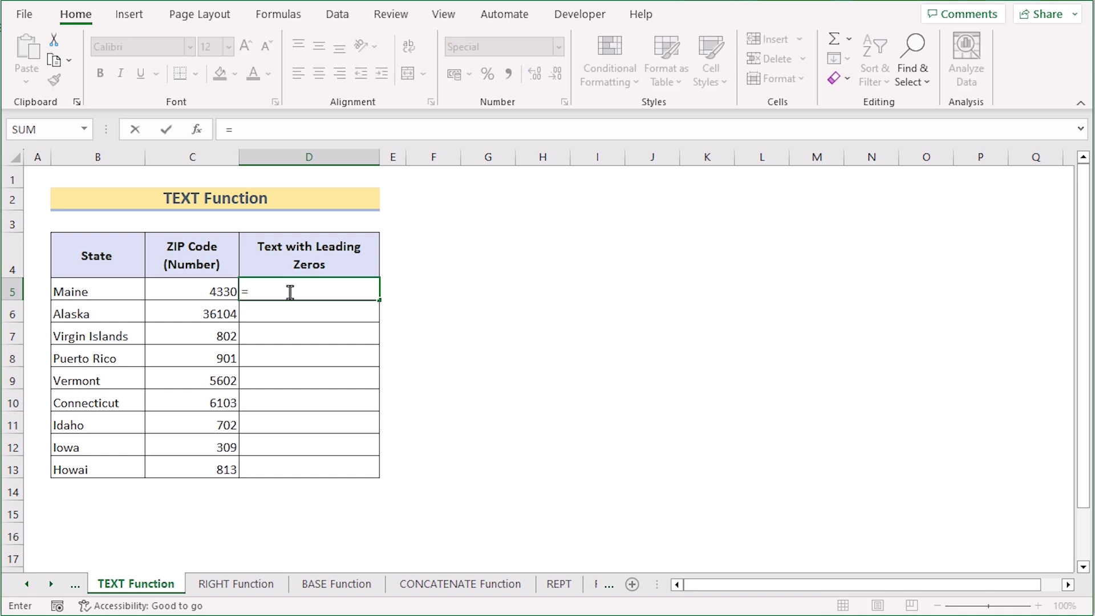
pyautogui.write('TEXT(')
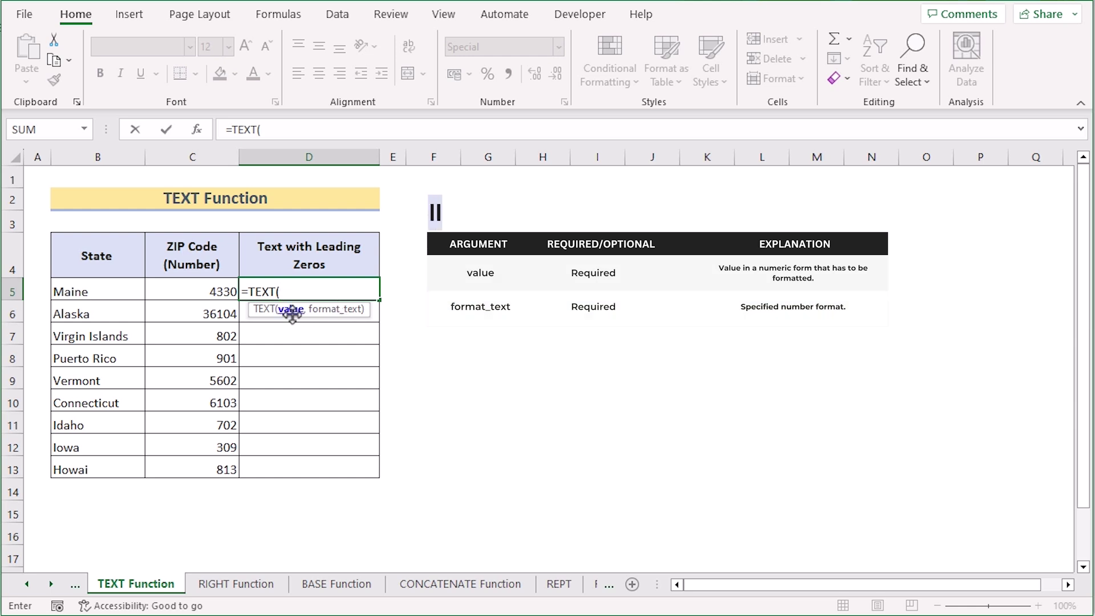
pyautogui.click(181, 288)
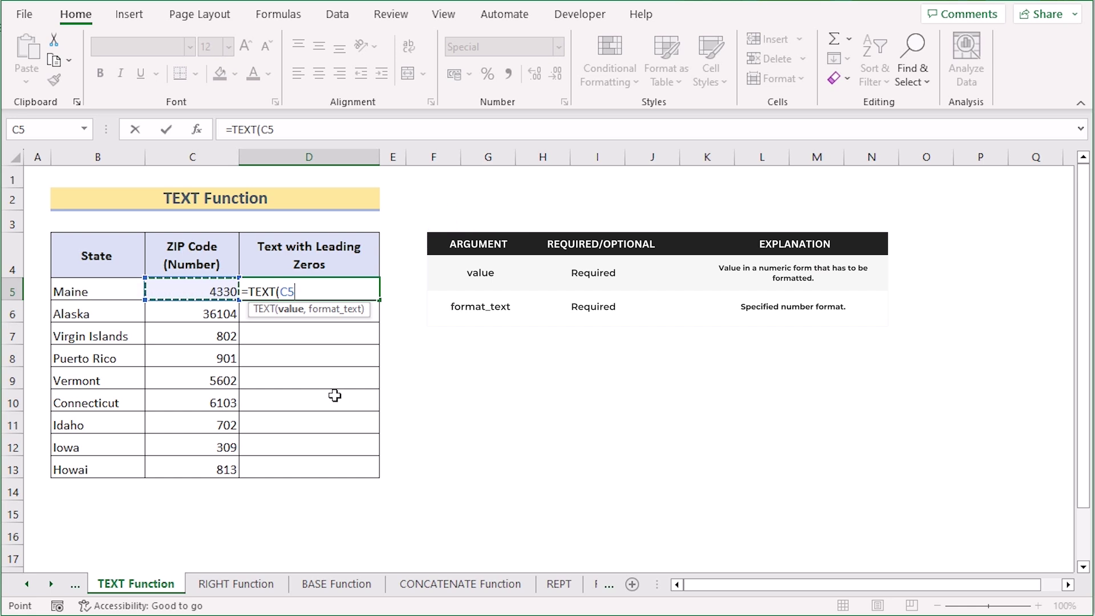
pyautogui.write(',')
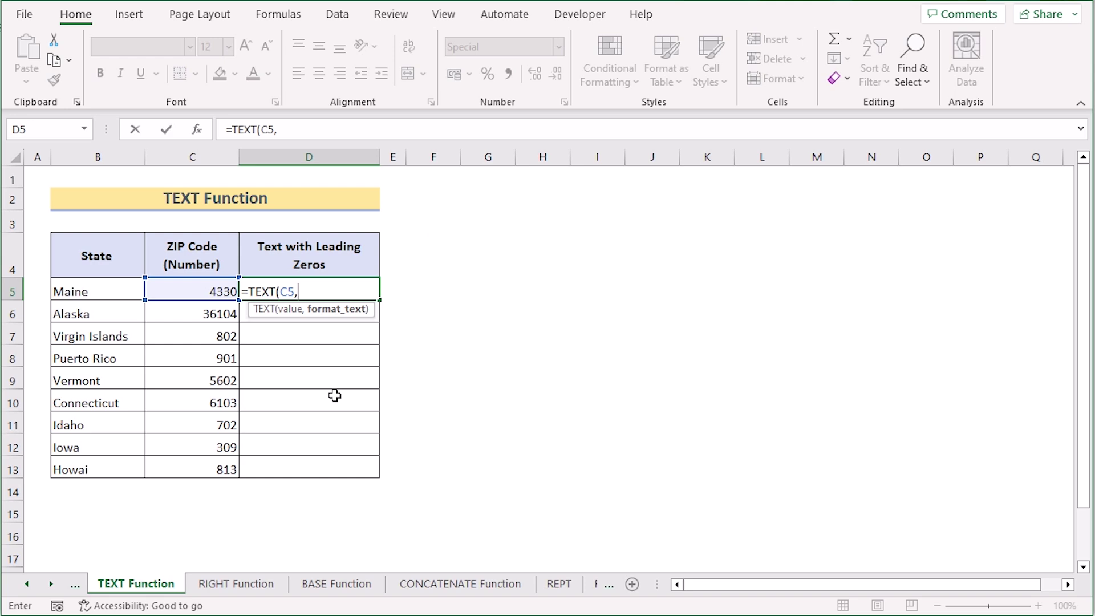
pyautogui.write('"00000"')
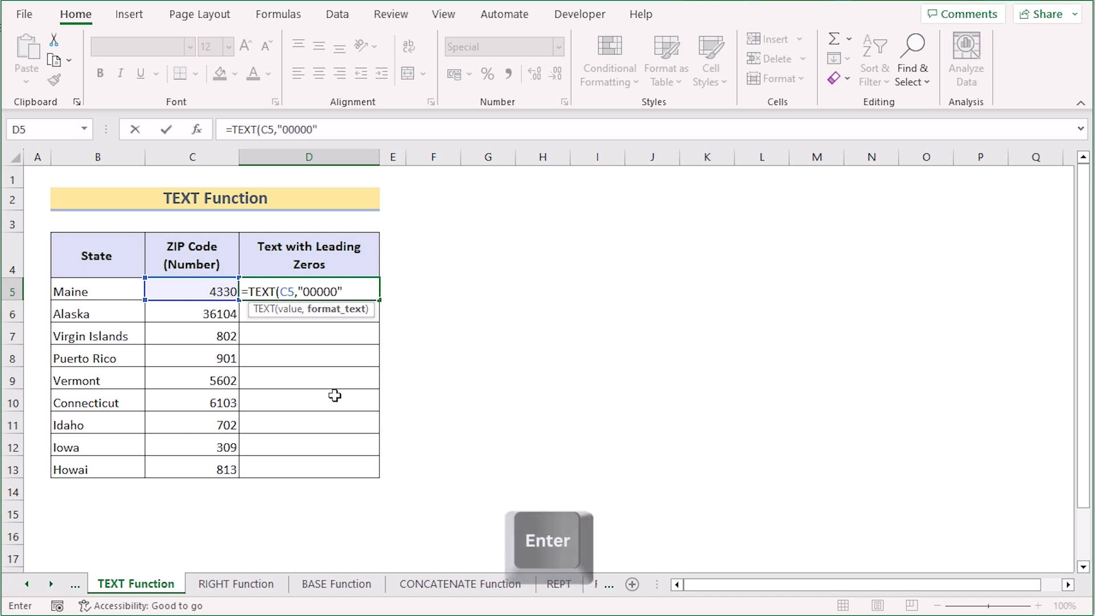
pyautogui.press('Return')
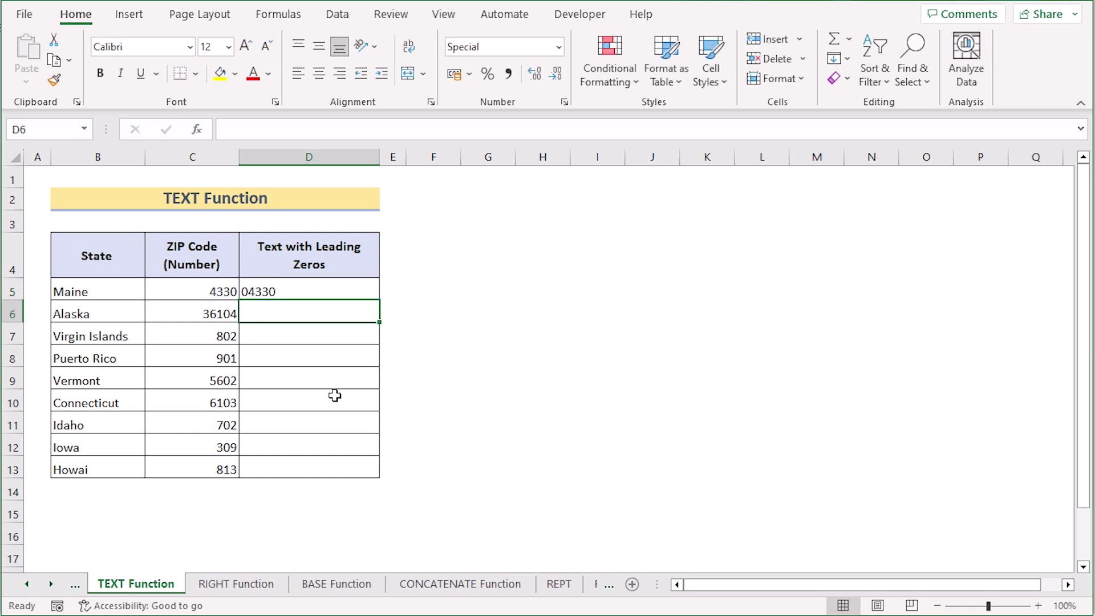
pyautogui.click(327, 292)
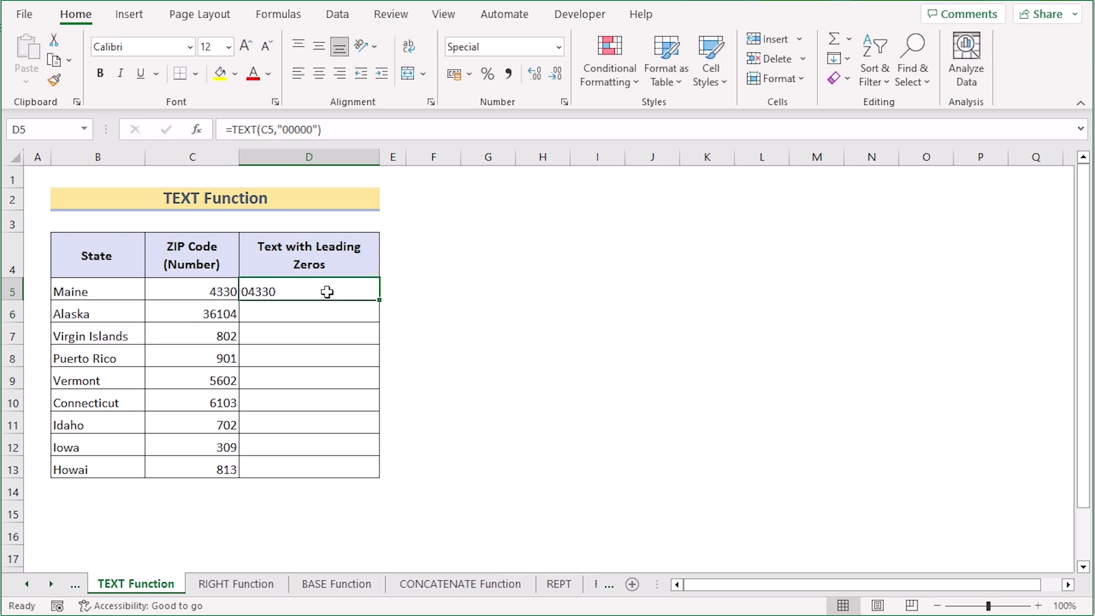
pyautogui.moveTo(380, 300); pyautogui.dragTo(380, 479)
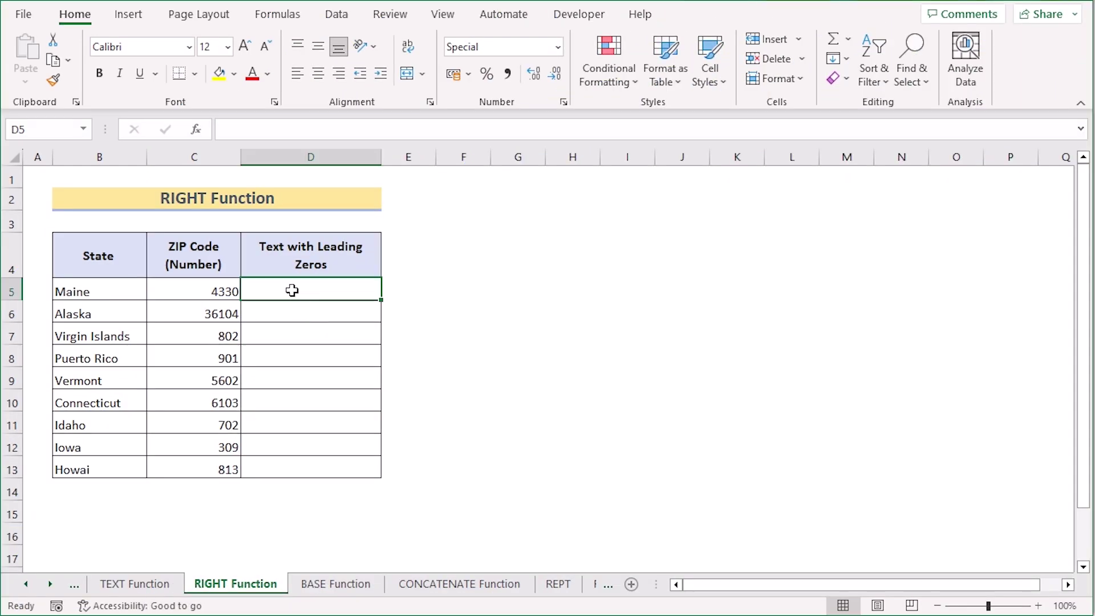
# - Enter the formula =RIGHT("00000"&C5,5) in cell D5 of the RIGHT Function sheet
pyautogui.doubleClick(288, 293)
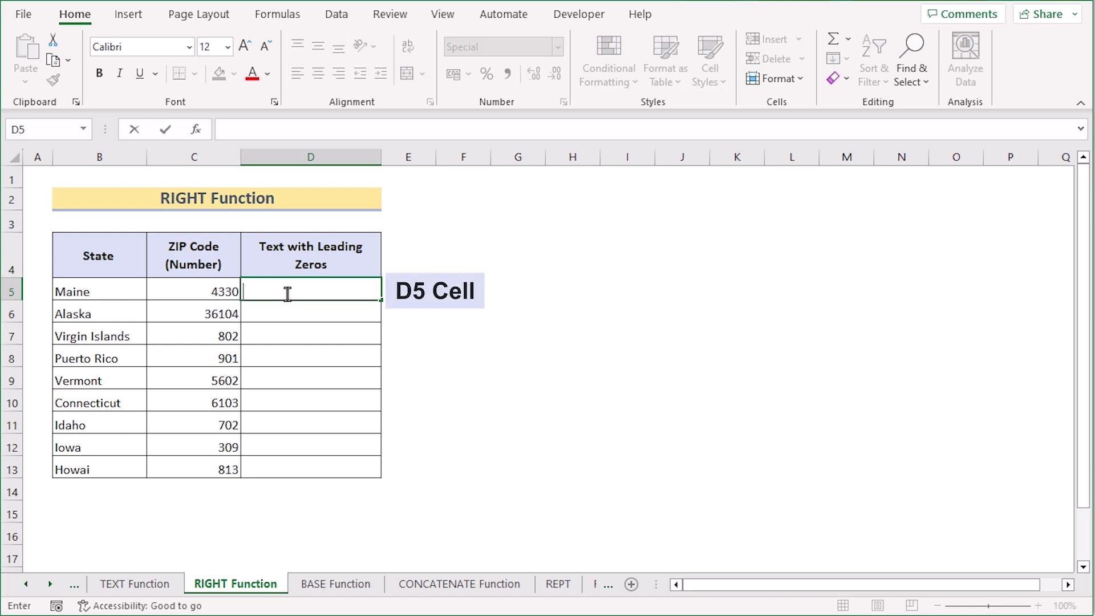
pyautogui.write('=R')
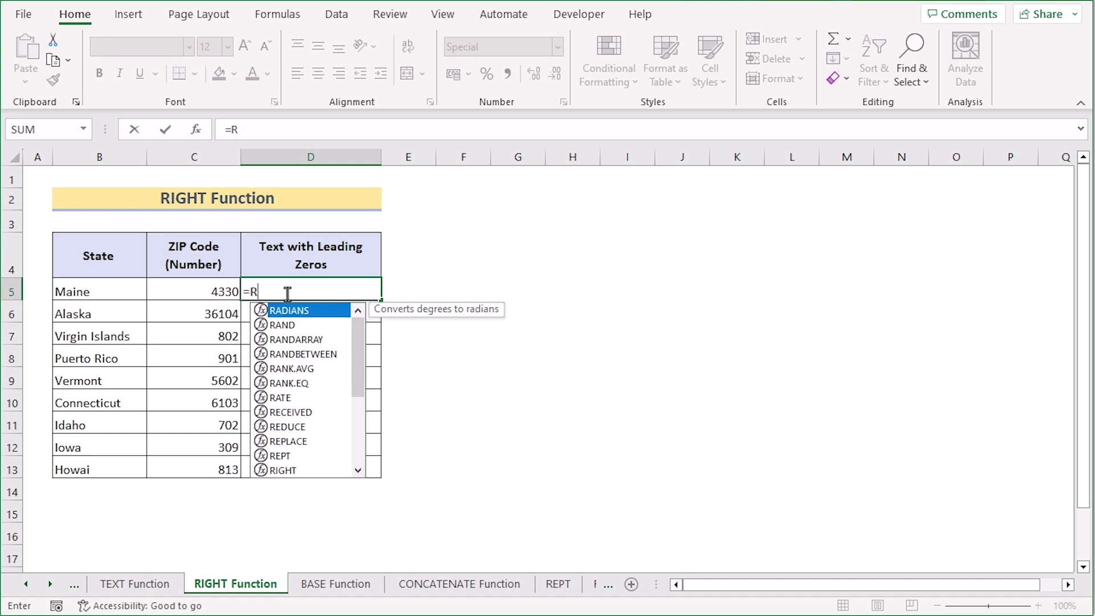
pyautogui.write('IGHT')
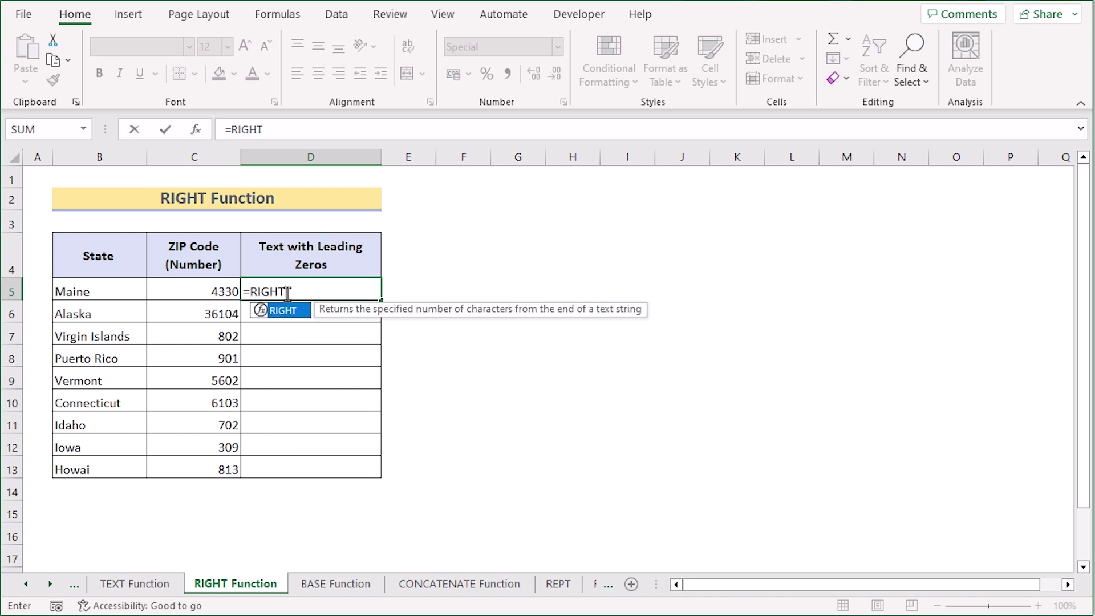
pyautogui.write('(')
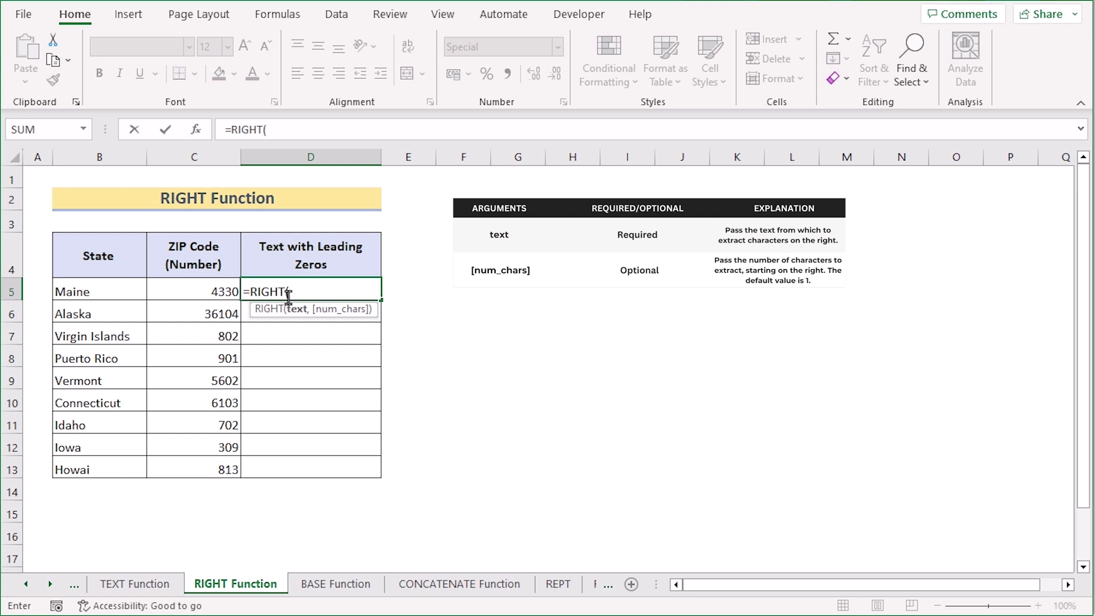
pyautogui.write('"00000"')
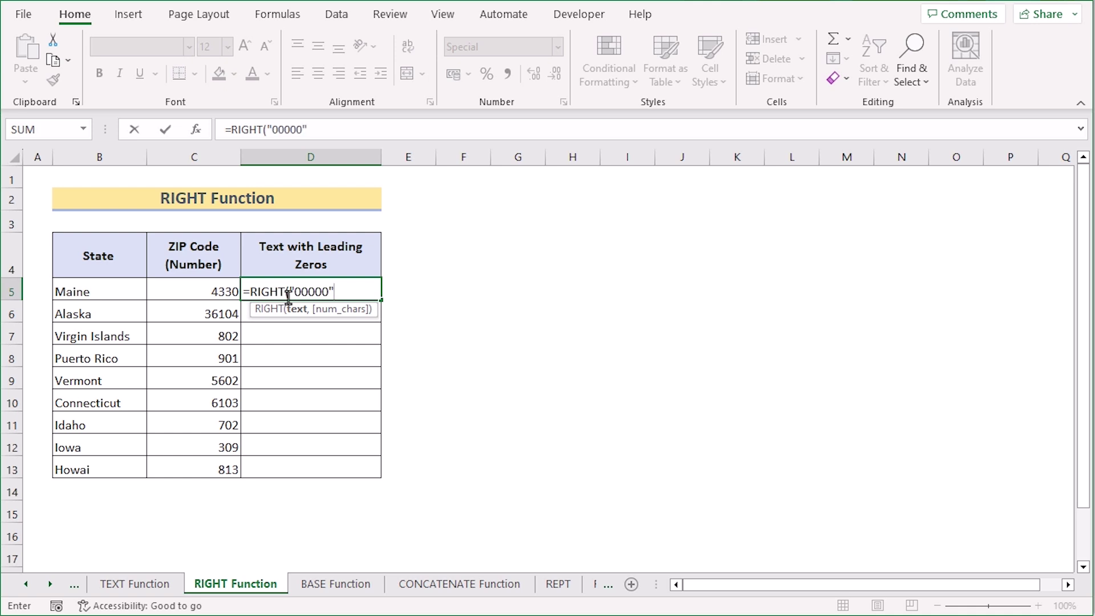
pyautogui.write('&')
pyautogui.click(177, 291)
pyautogui.write(',')
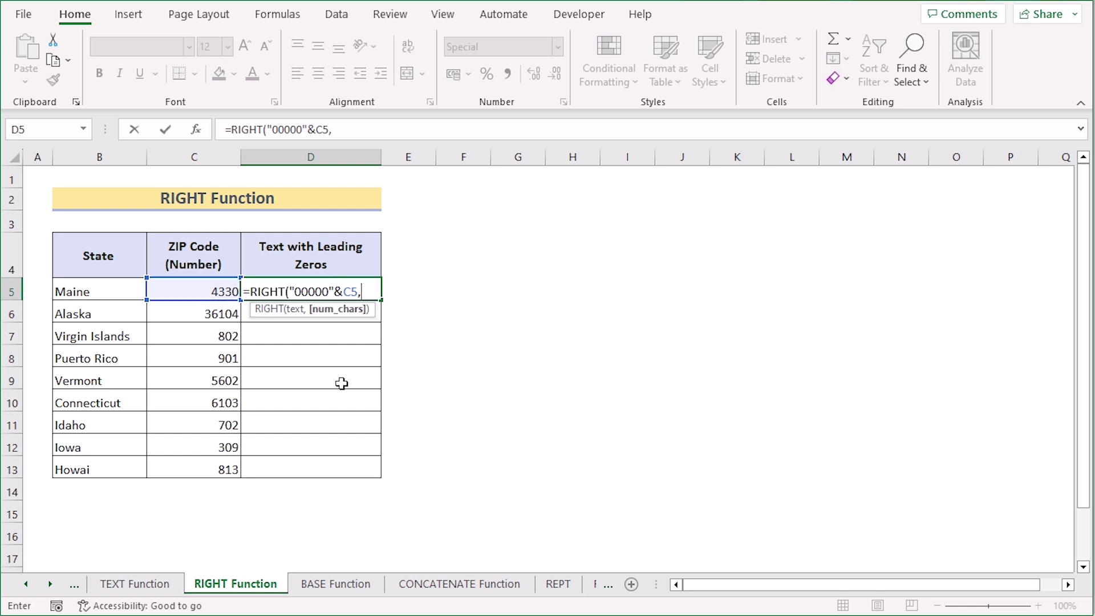
pyautogui.write('5)')
pyautogui.press('Return')
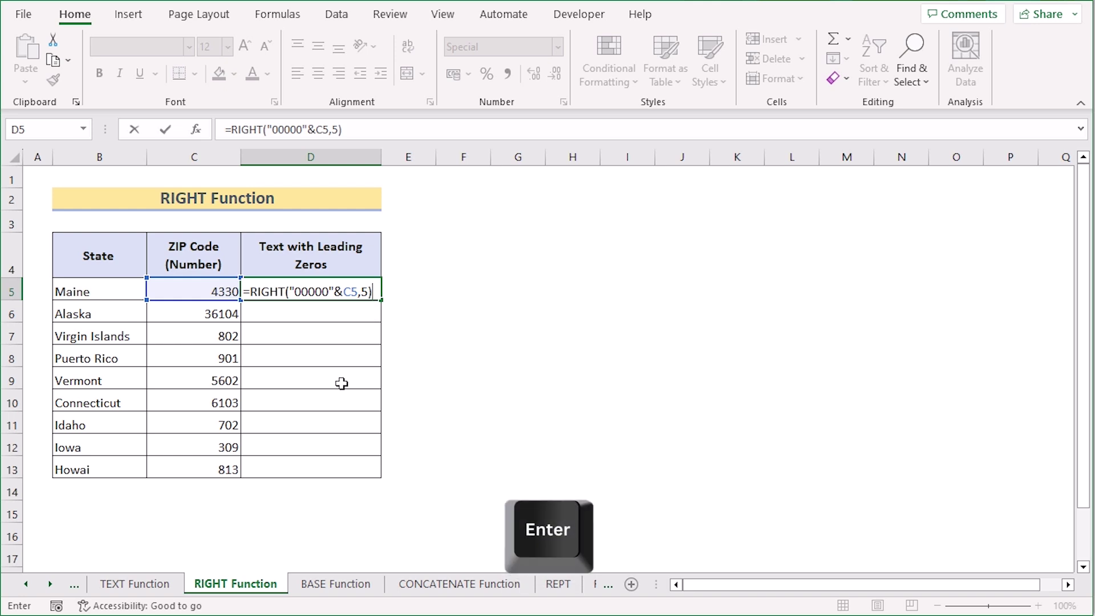
# - Fill the RIGHT formula from cell D5 of the RIGHT Function sheet down to D13
pyautogui.click(318, 296)
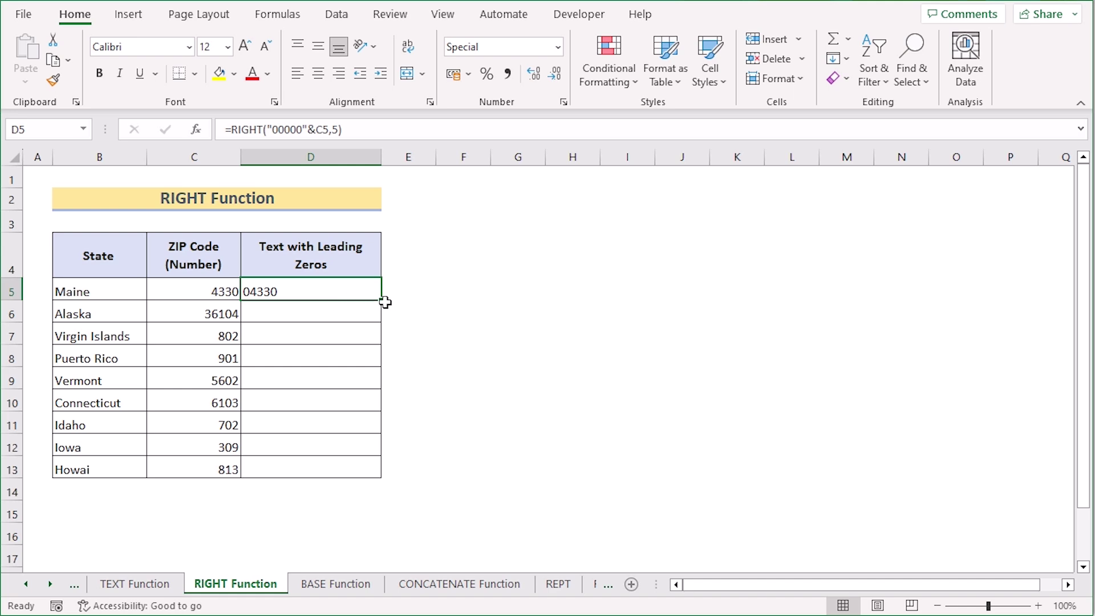
pyautogui.moveTo(382, 300); pyautogui.dragTo(381, 477)
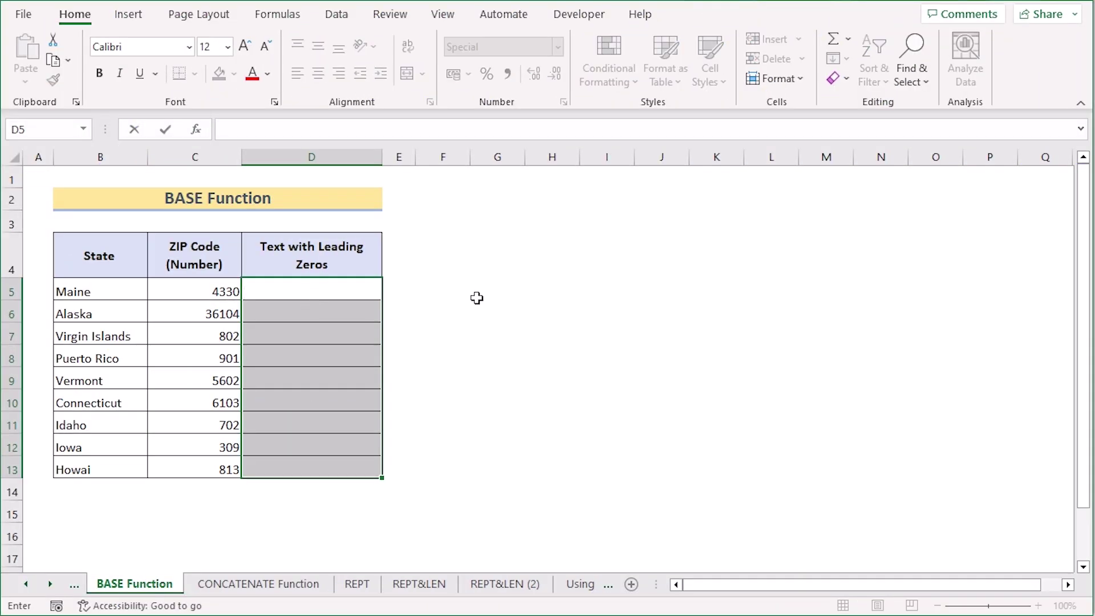
# - Enter the formula =BASE(C5,10,5) in cell D5 of the BASE Function sheet and fill it down to D13
pyautogui.click(476, 295)
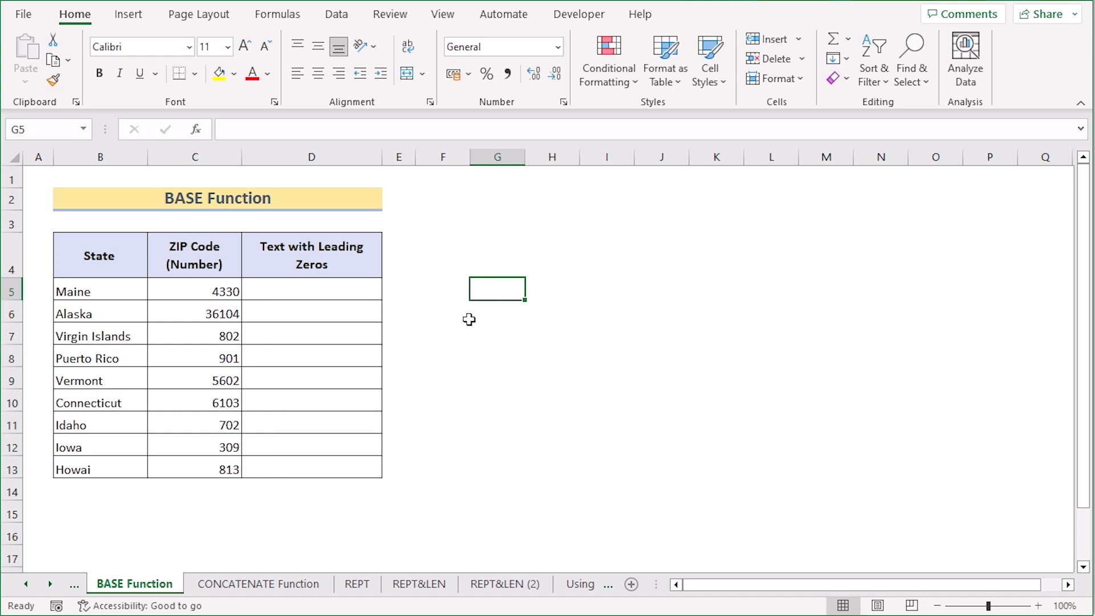
pyautogui.click(329, 293)
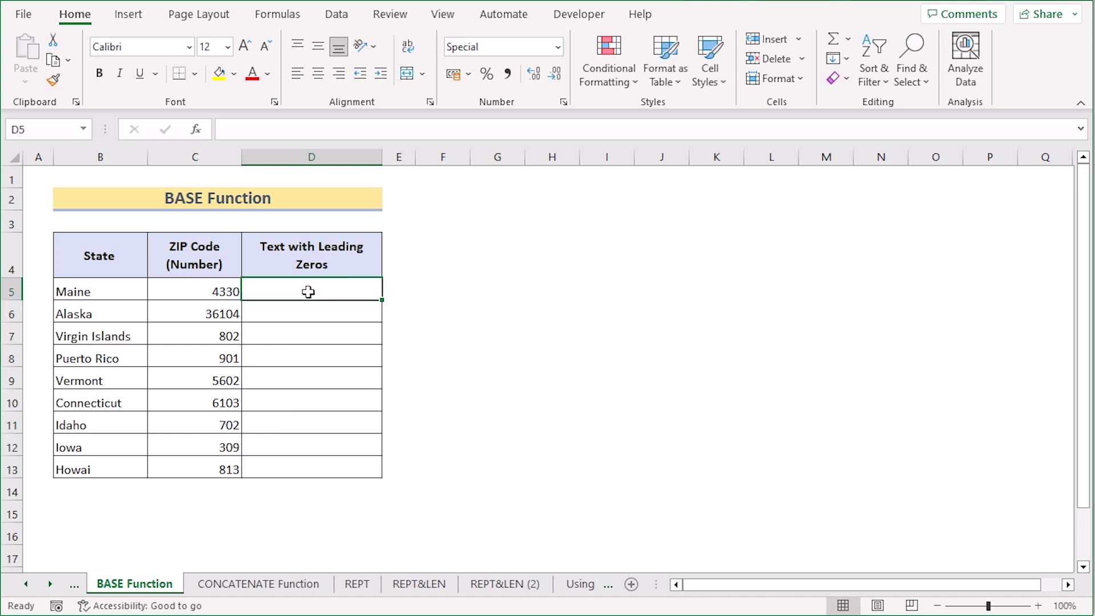
pyautogui.doubleClick(307, 293)
pyautogui.write('=')
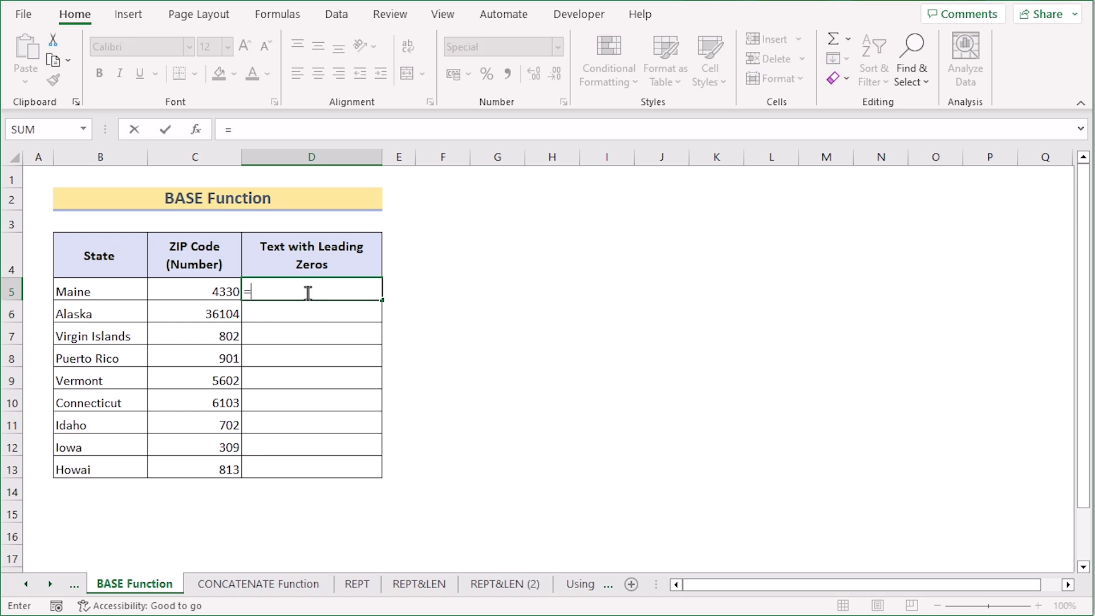
pyautogui.write('BASE(')
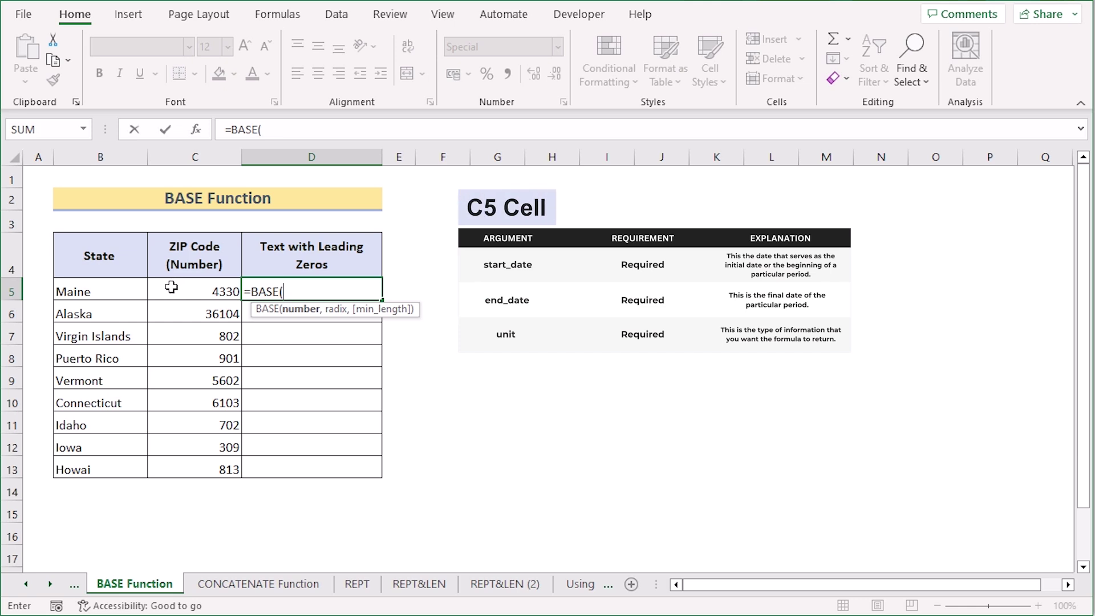
pyautogui.click(236, 284)
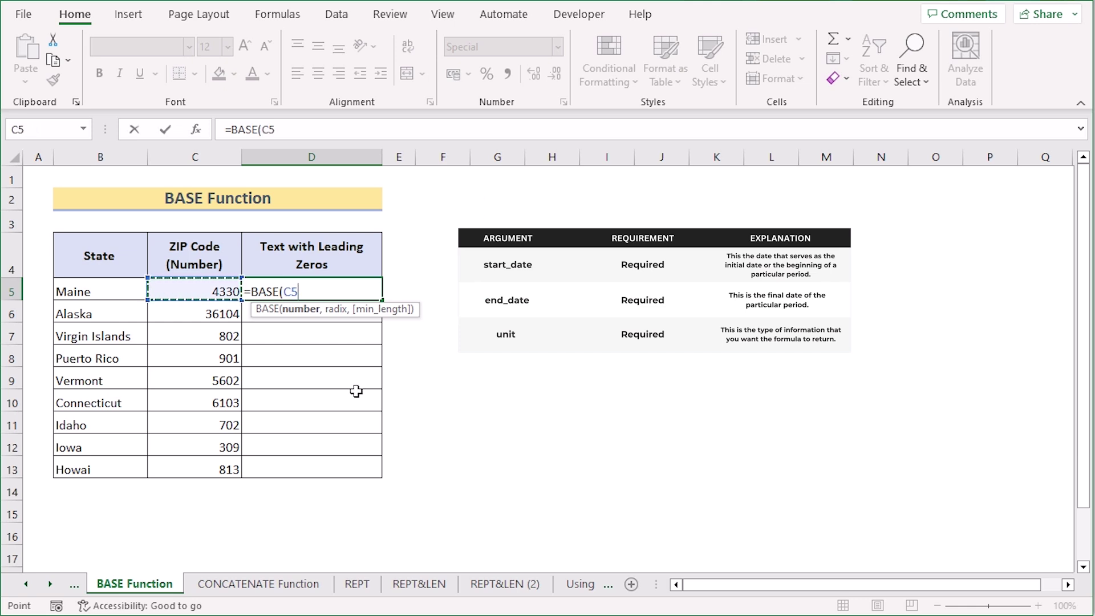
pyautogui.write(',10')
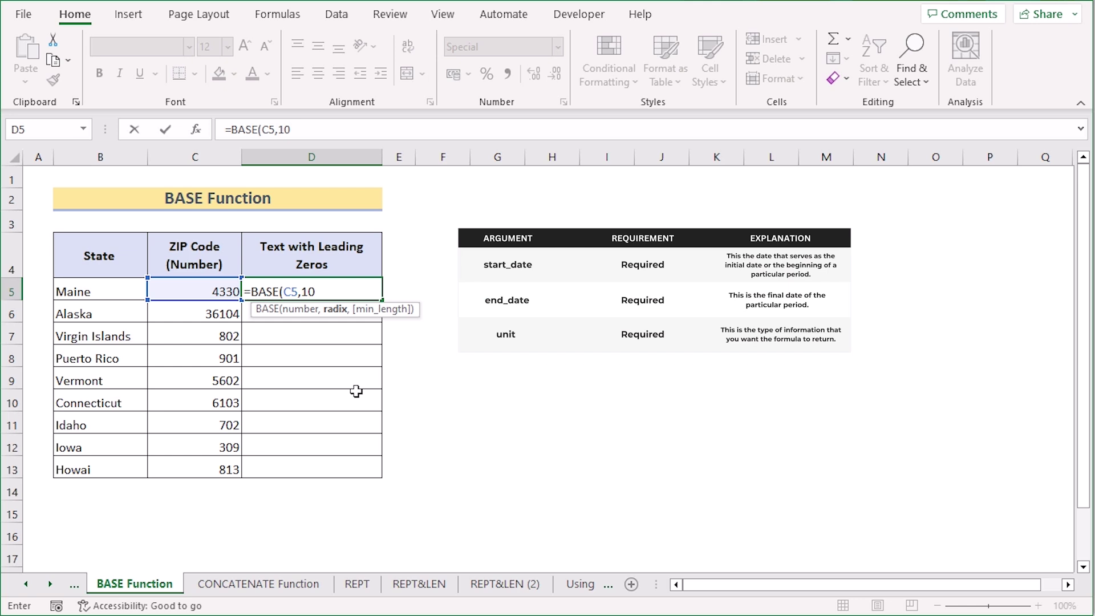
pyautogui.write(',')
pyautogui.write('5')
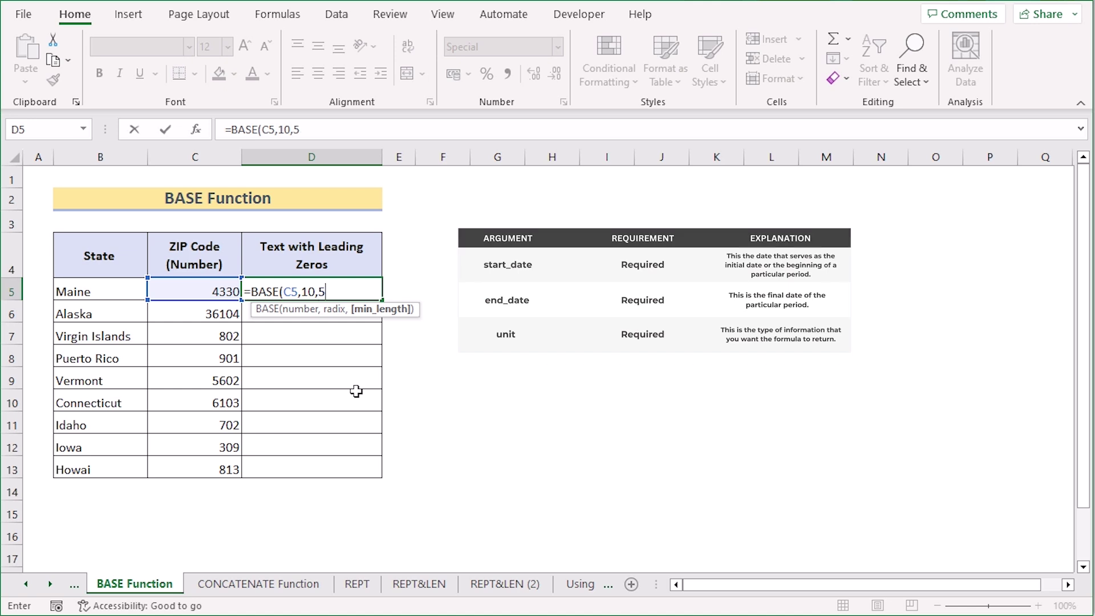
pyautogui.write(')')
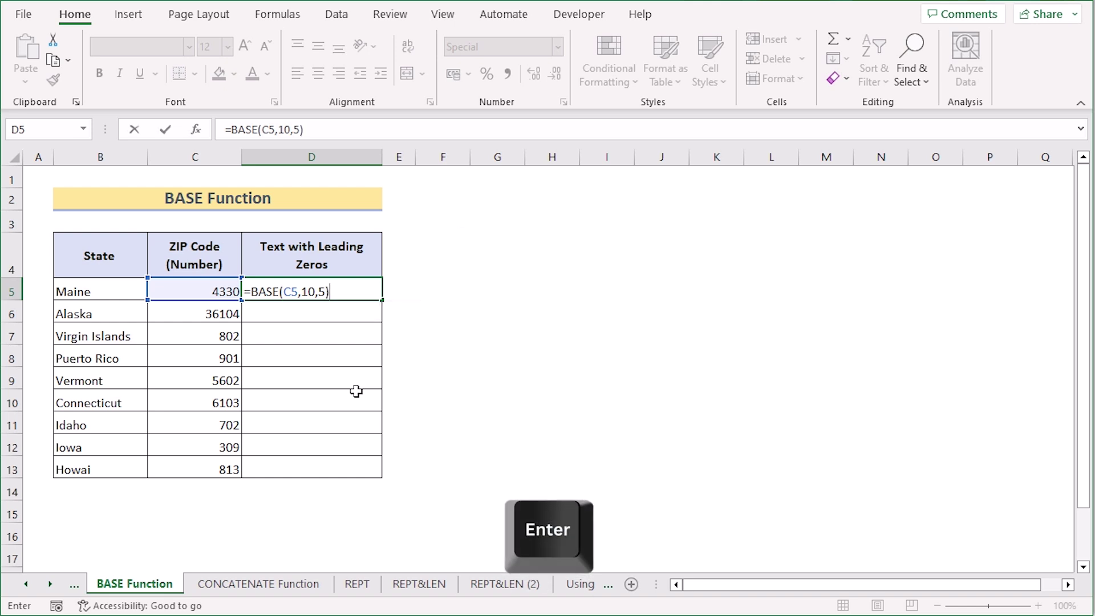
pyautogui.press('Return')
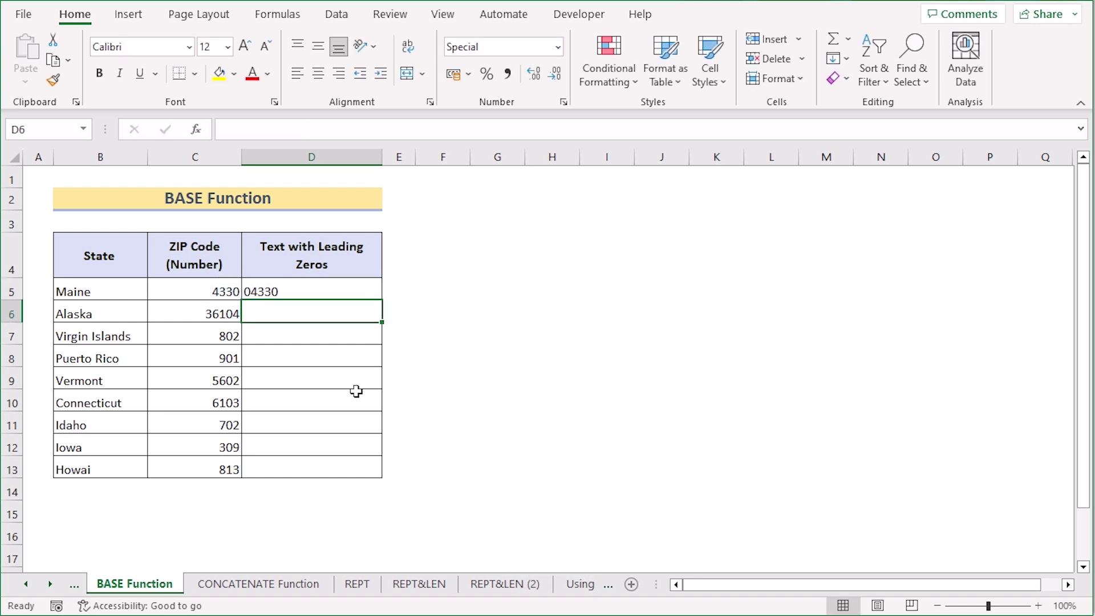
pyautogui.click(321, 292)
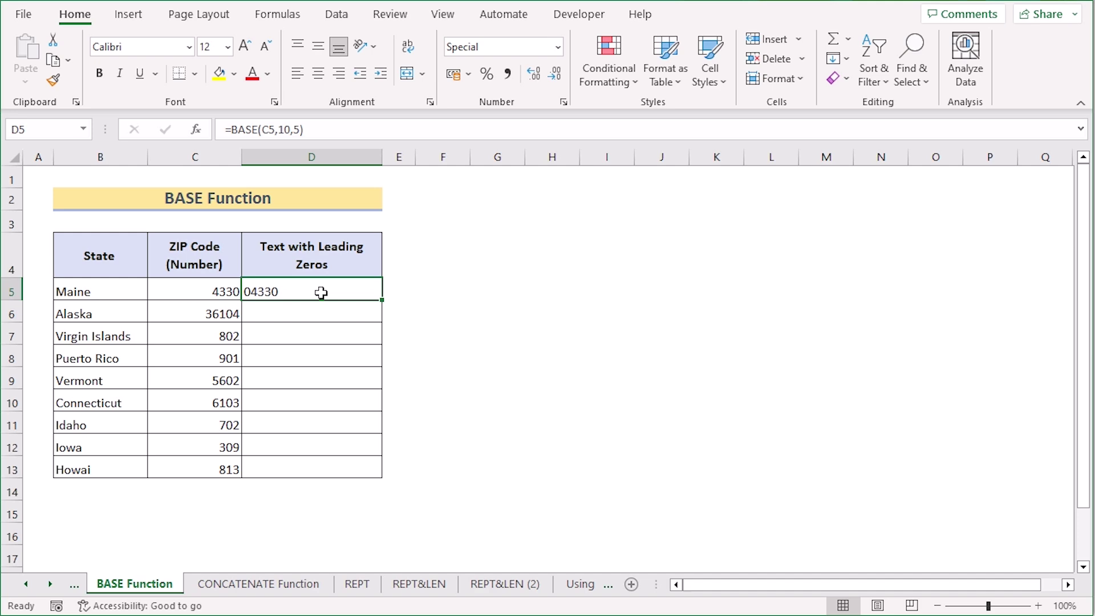
pyautogui.moveTo(382, 302); pyautogui.dragTo(362, 469)
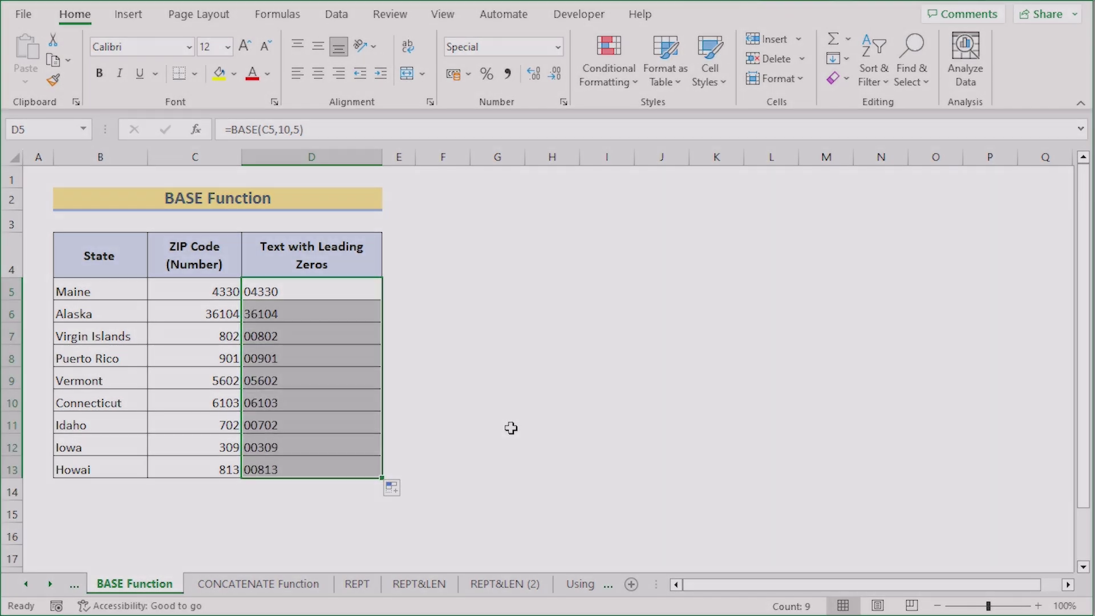
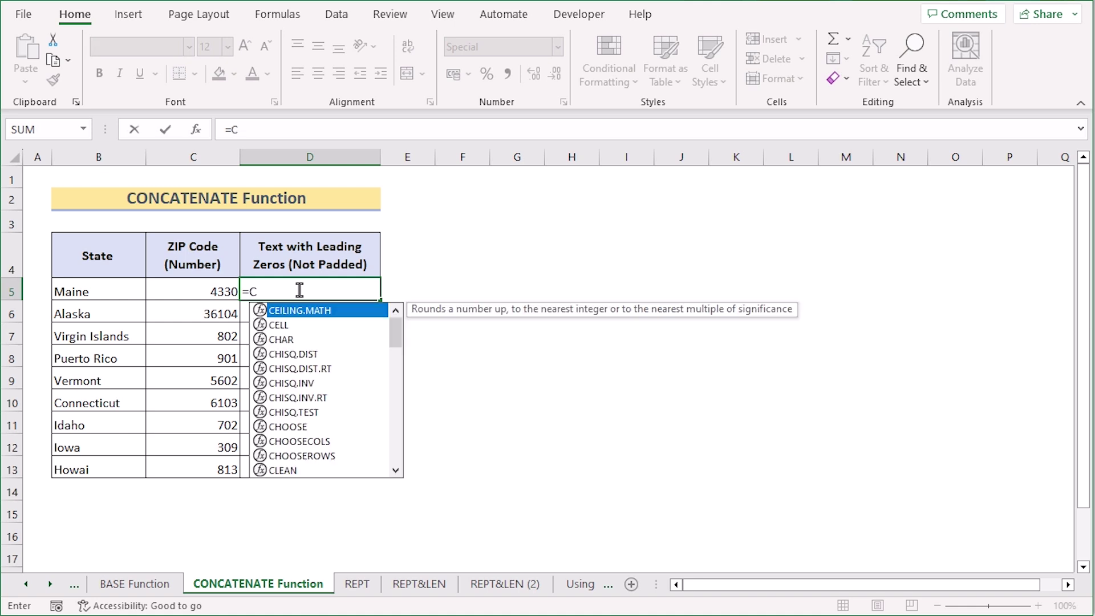
# - Complete the formula =CONCATENATE("00",C5) in cell D5 of the CONCATENATE Function sheet and fill it down to D13
pyautogui.write('TE')
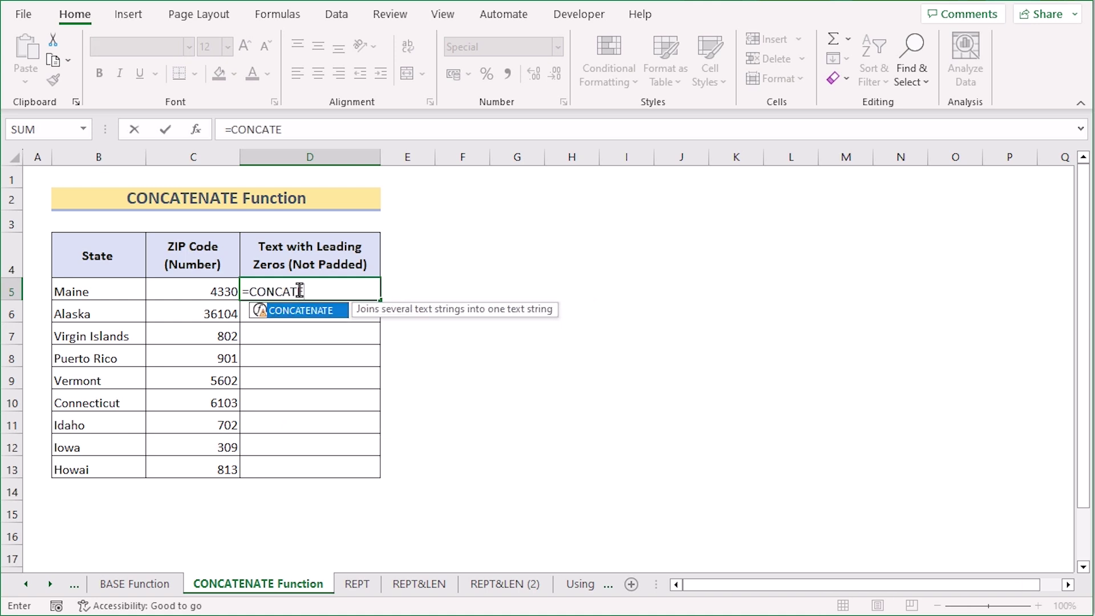
pyautogui.doubleClick(322, 311)
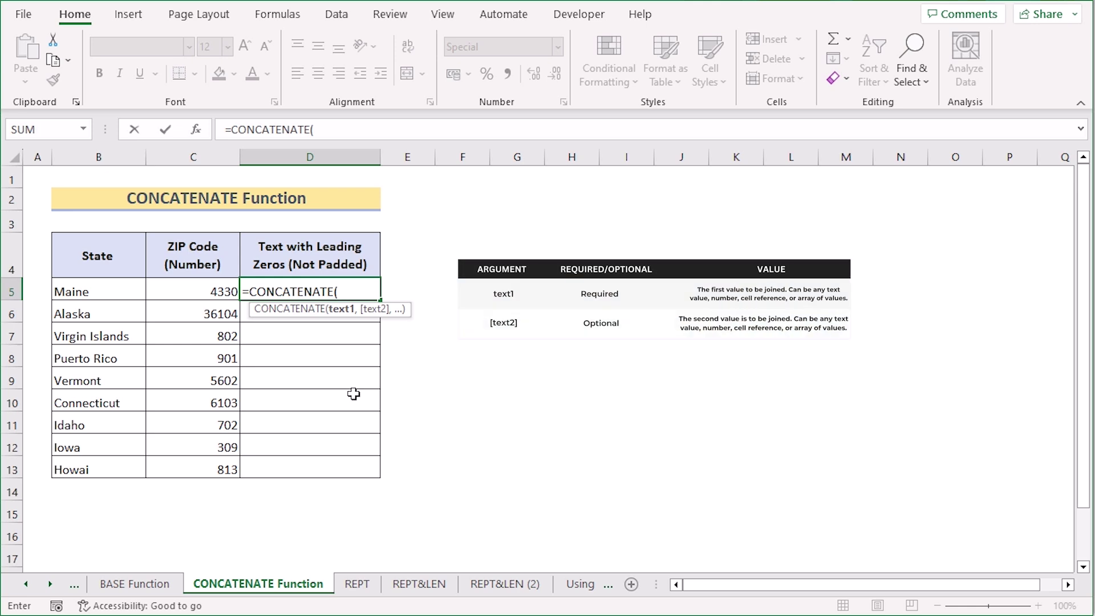
pyautogui.write('"00",')
pyautogui.click(206, 289)
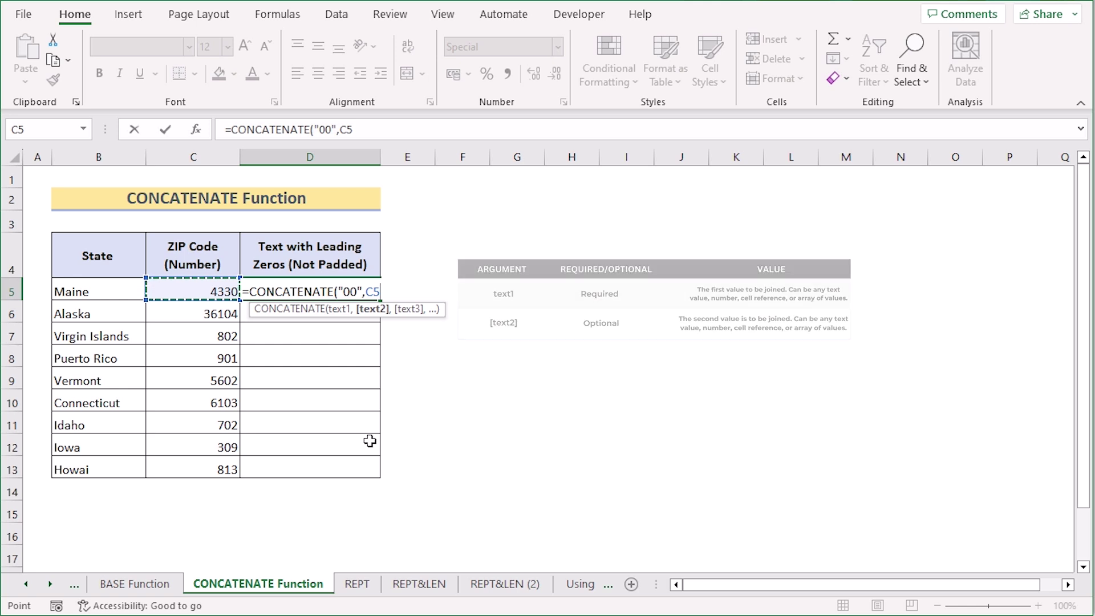
pyautogui.press('Return')
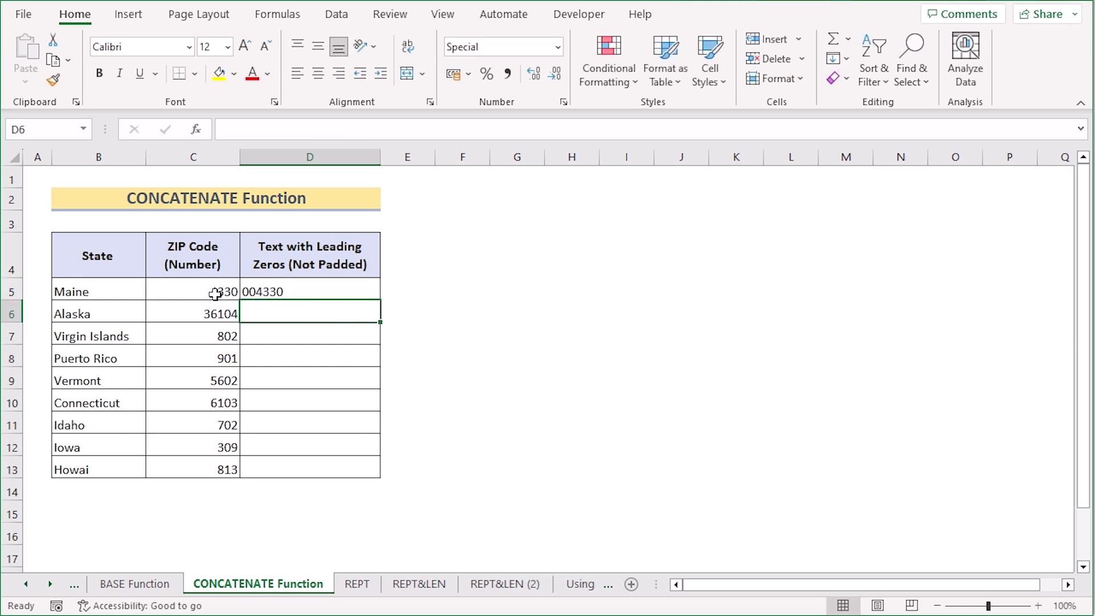
pyautogui.click(326, 287)
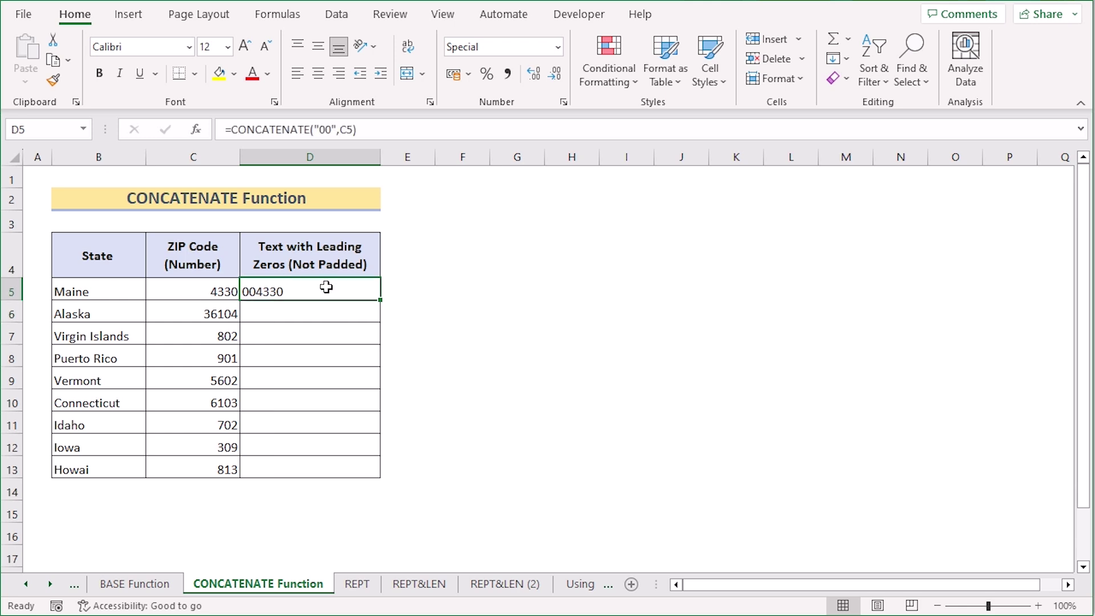
pyautogui.moveTo(380, 299); pyautogui.dragTo(379, 476)
pyautogui.click(309, 318)
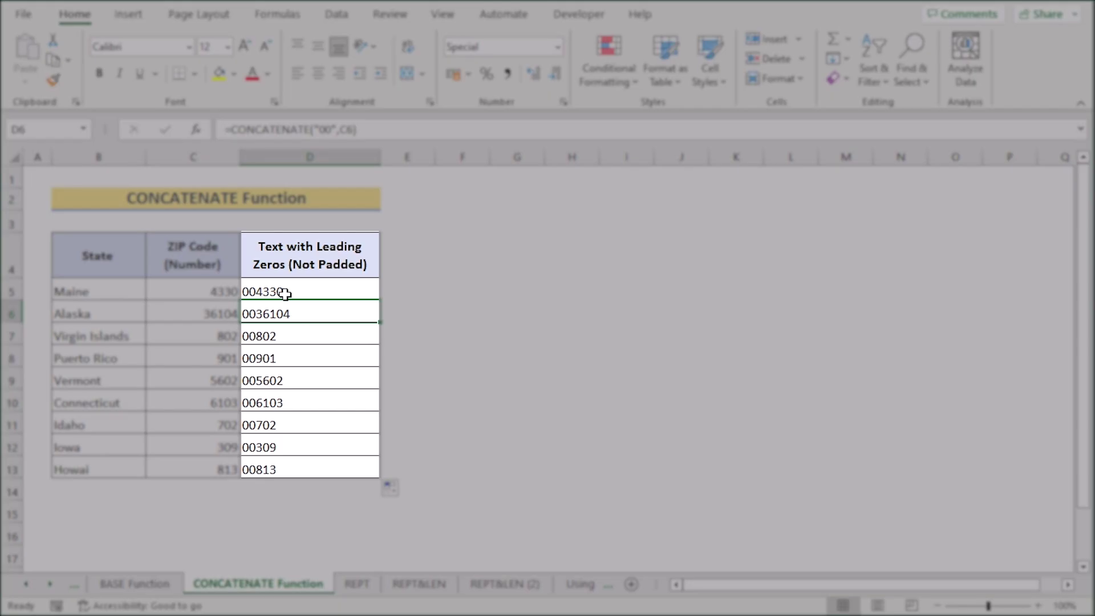
pyautogui.click(293, 285)
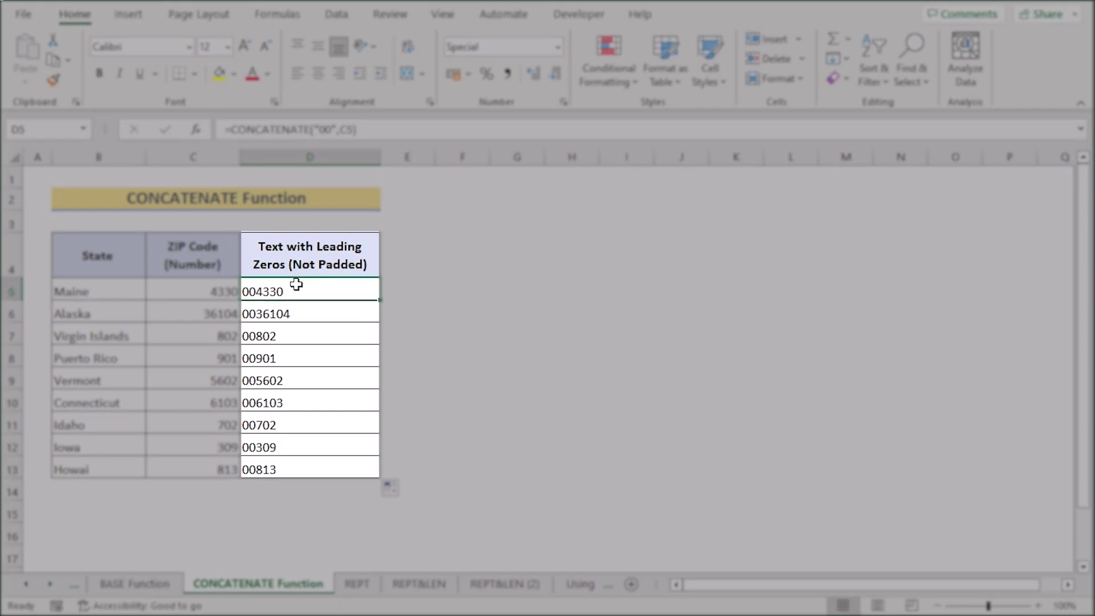
pyautogui.keyDown('shift'); pyautogui.click(326, 469); pyautogui.keyUp('shift')
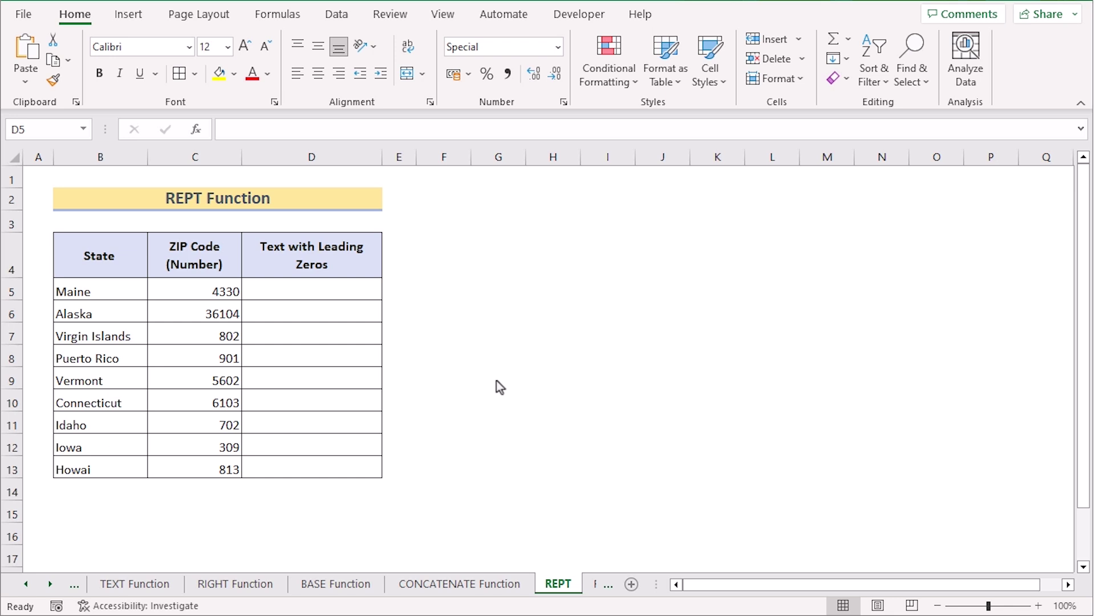
# - Enter the formula =REPT(0,2)&C5 in cell D5 of the REPT sheet and fill it down to D13
pyautogui.click(297, 290)
pyautogui.doubleClick(297, 290)
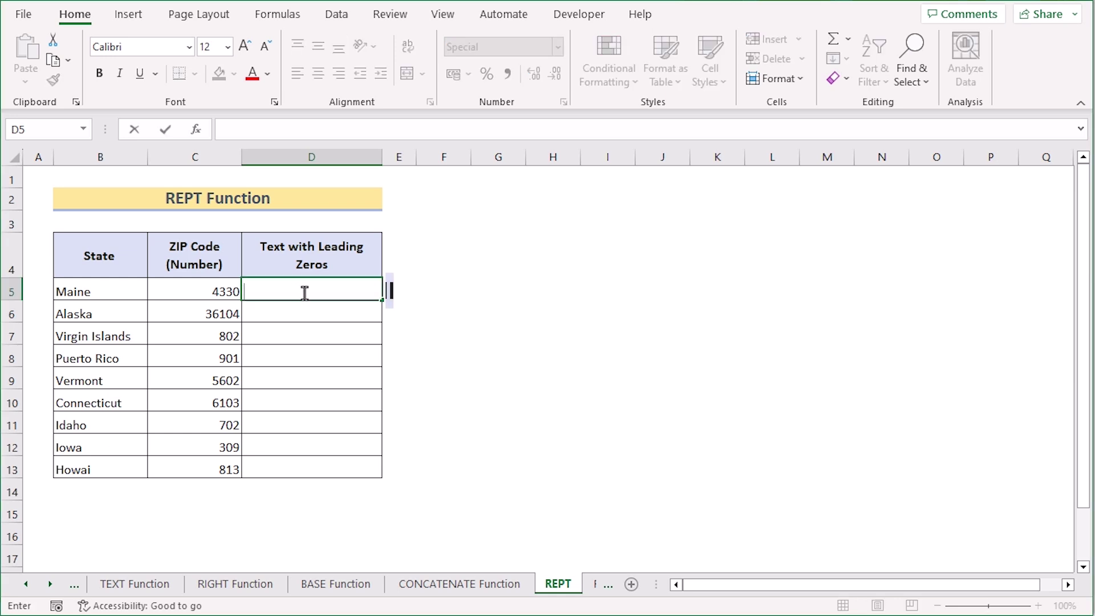
pyautogui.write('=')
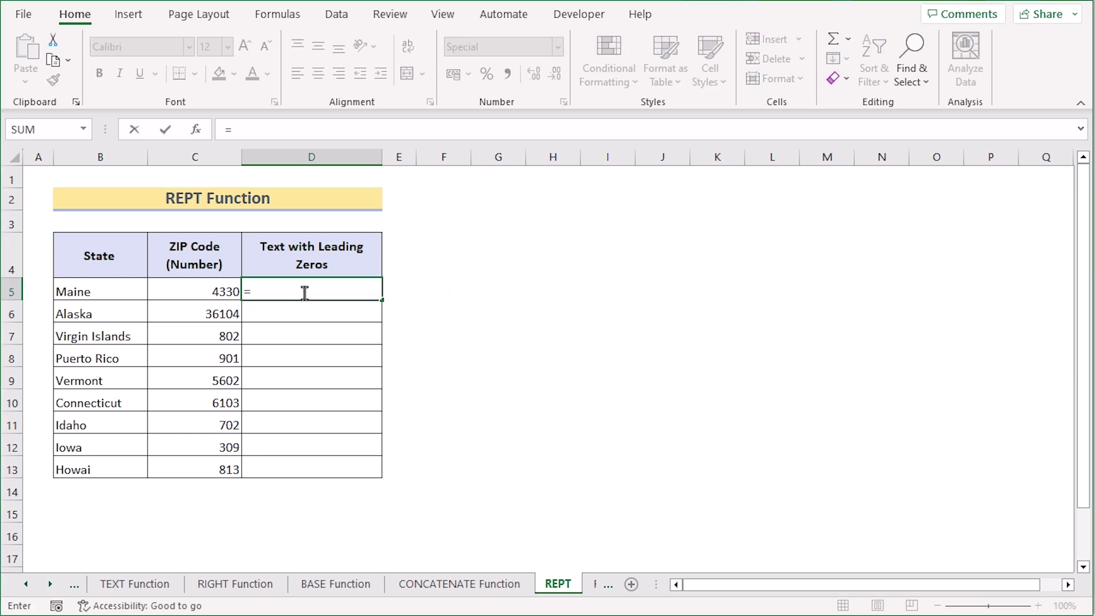
pyautogui.write('REPT')
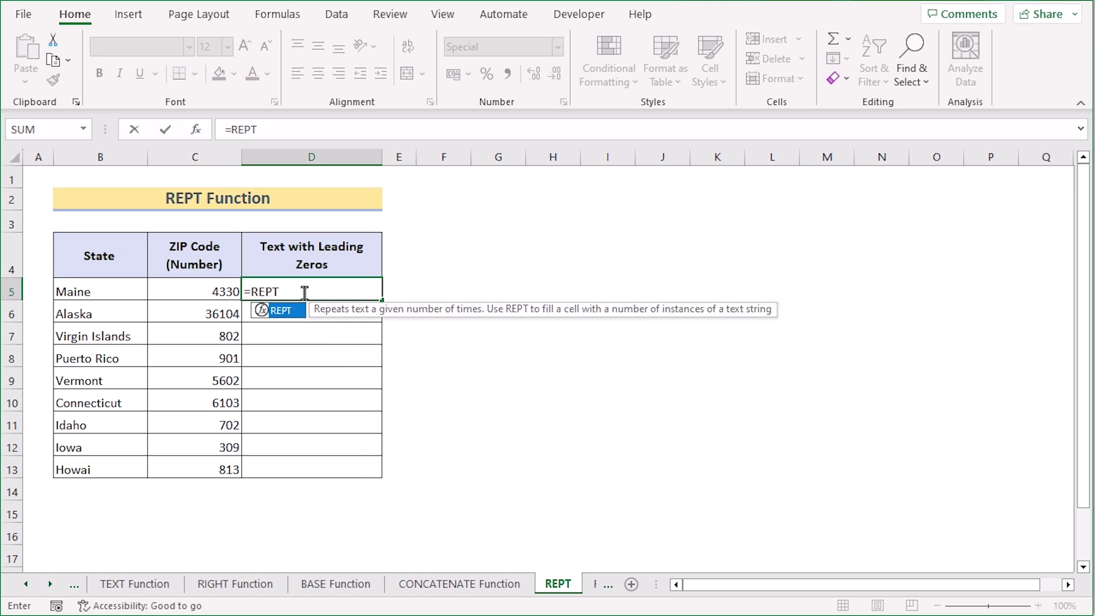
pyautogui.write('(')
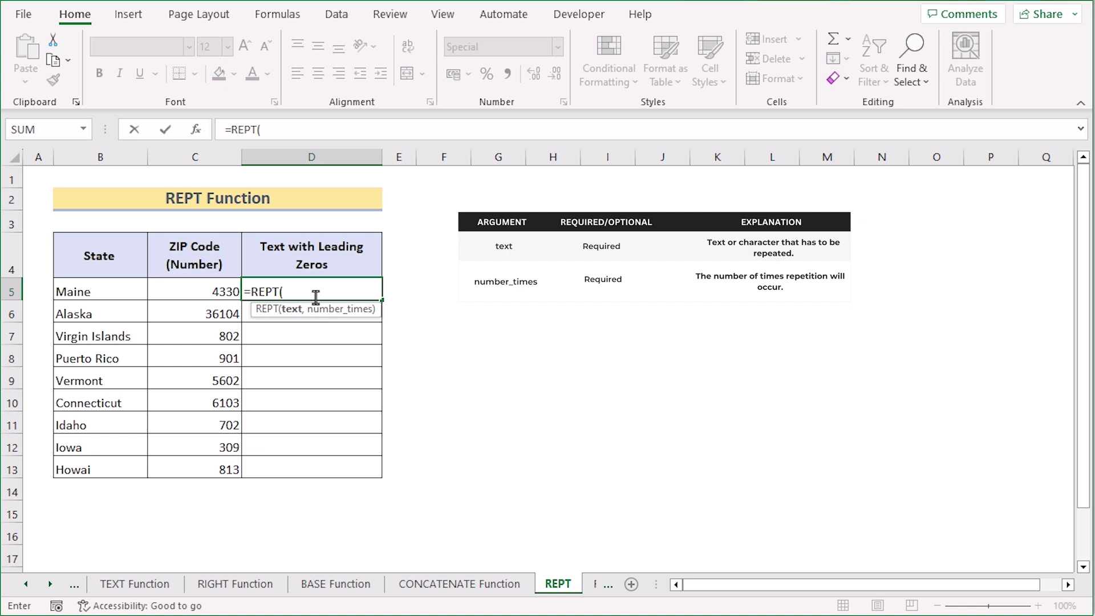
pyautogui.write('0,2')
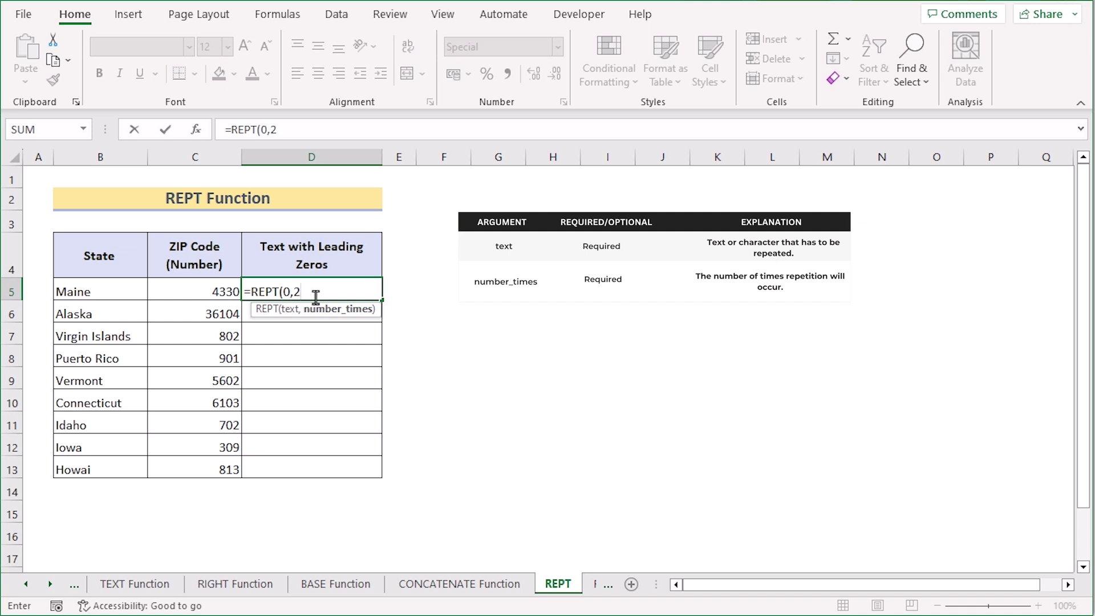
pyautogui.write(')')
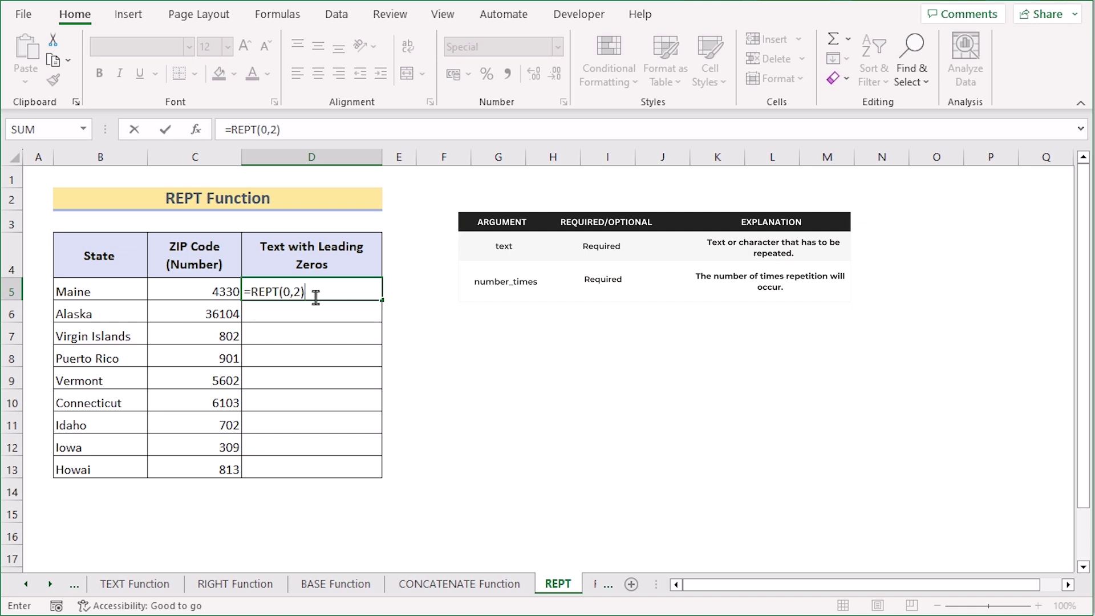
pyautogui.write('&')
pyautogui.click(192, 293)
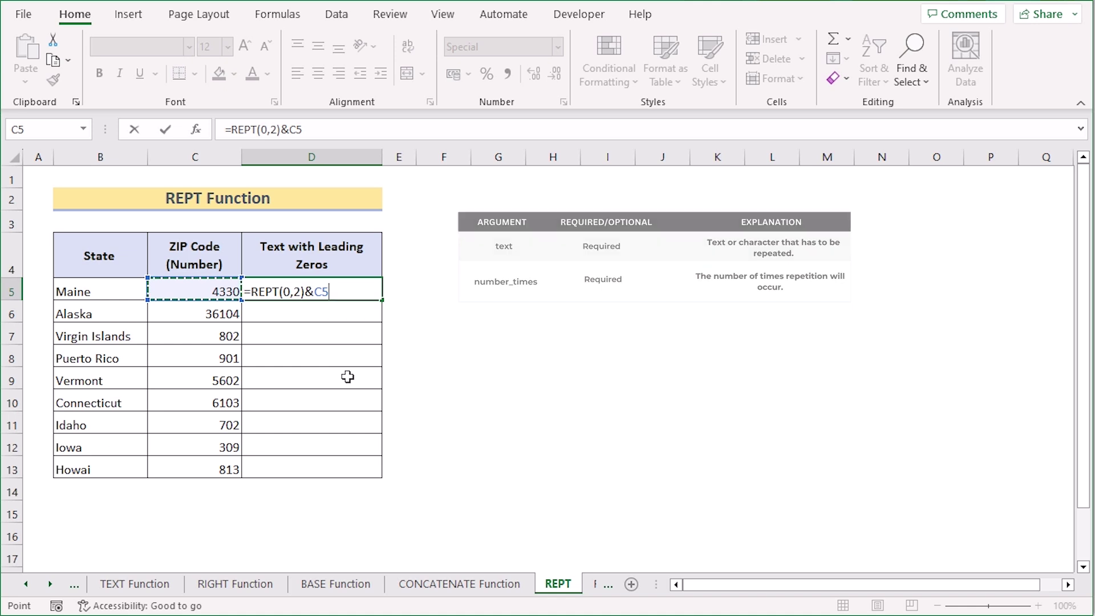
pyautogui.press('Return')
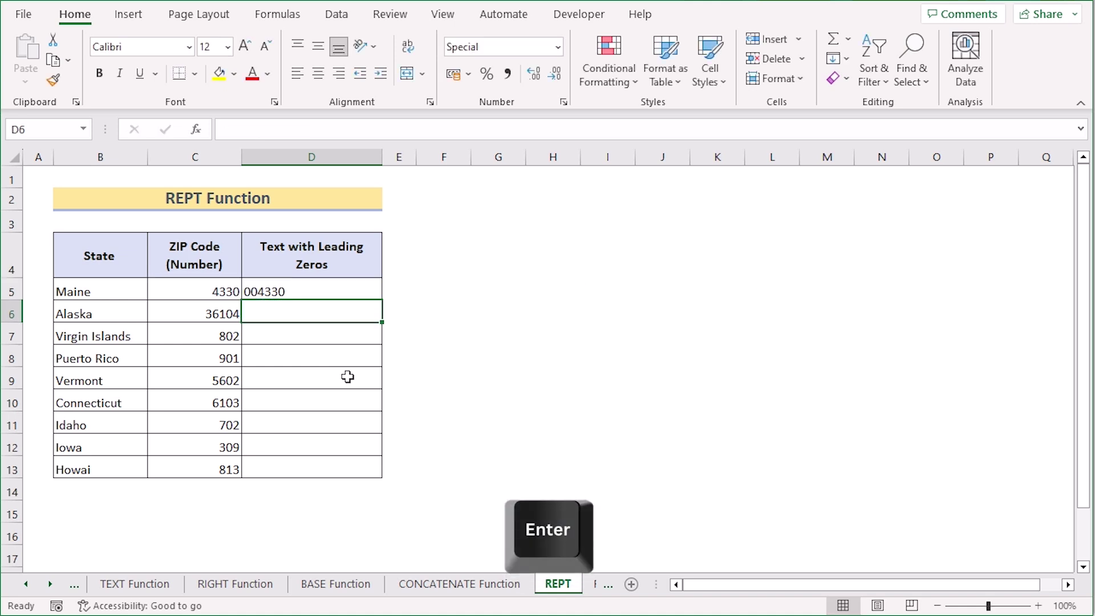
pyautogui.click(331, 291)
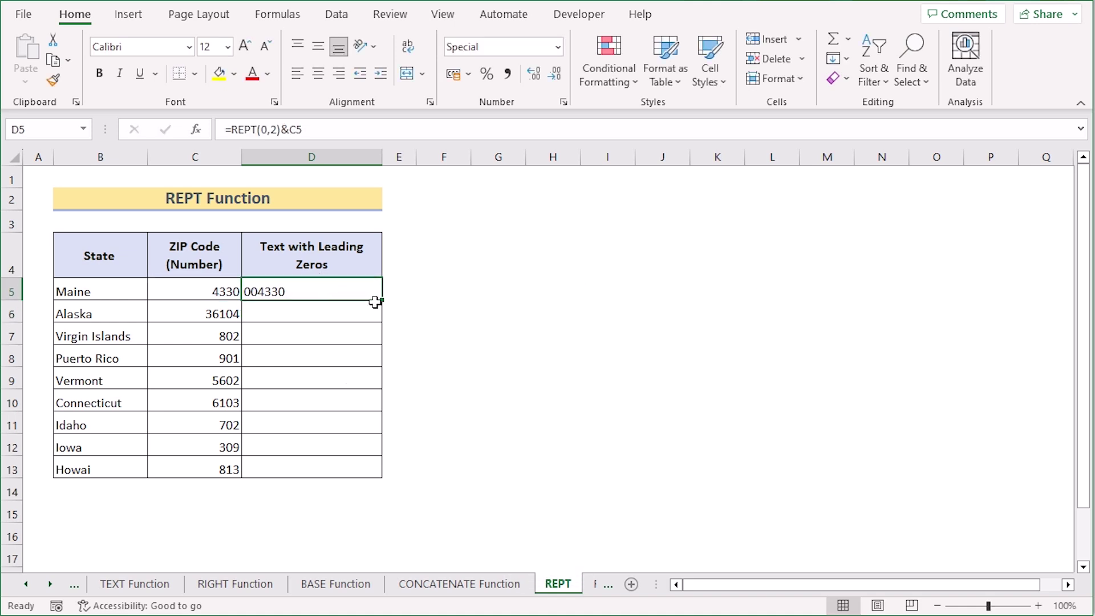
pyautogui.moveTo(382, 300); pyautogui.dragTo(376, 475)
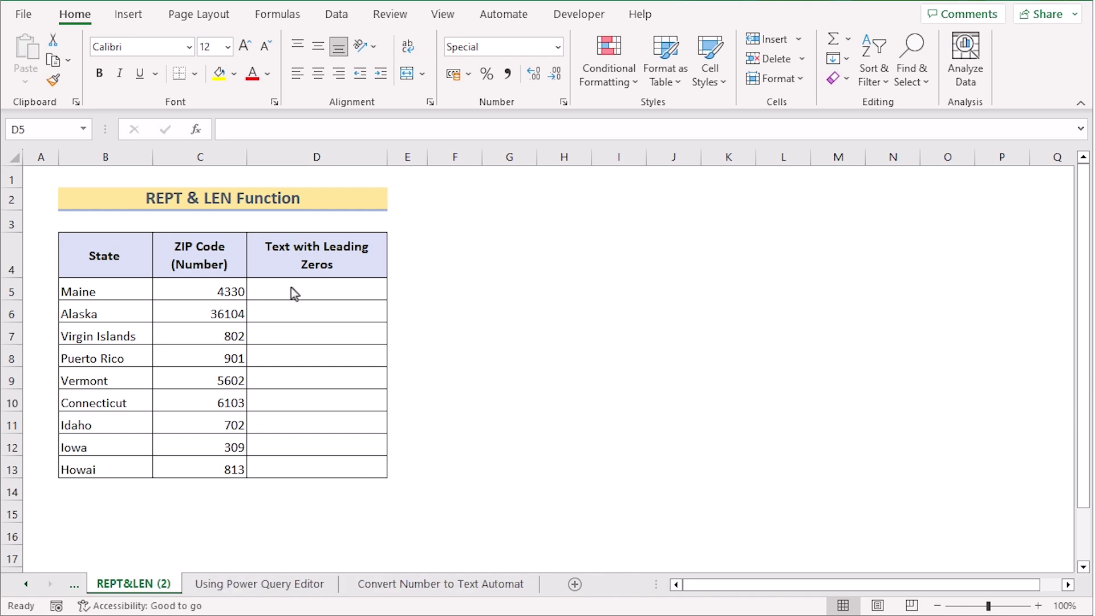
# - Enter the formula =REPT(0,5-LEN(C5))&C5 in cell D5 of the REPT&LEN (2) sheet and fill it down to D13
pyautogui.click(291, 291)
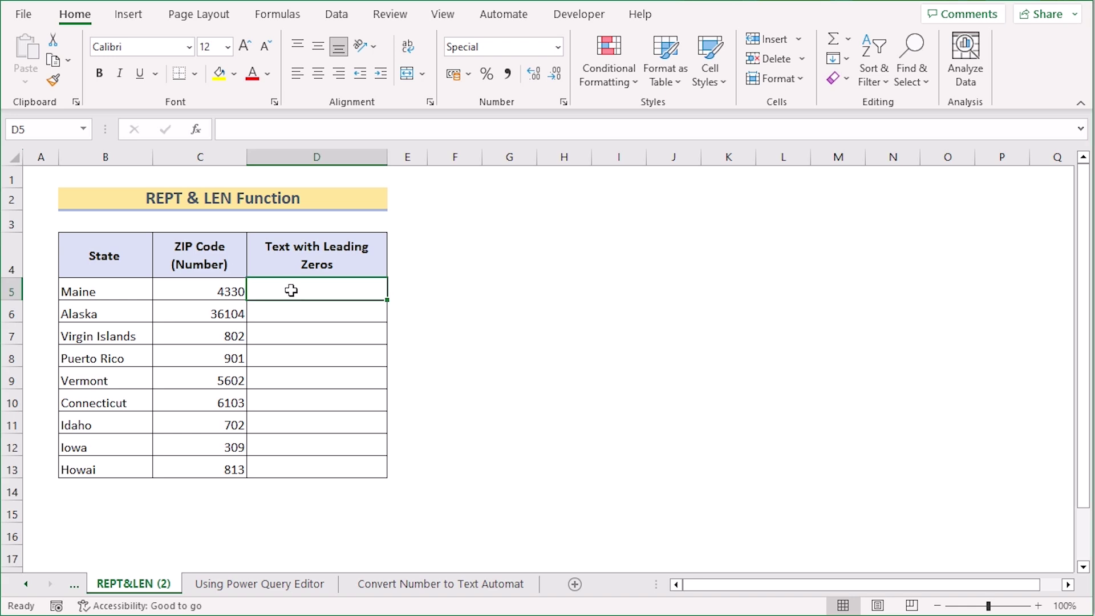
pyautogui.write('=')
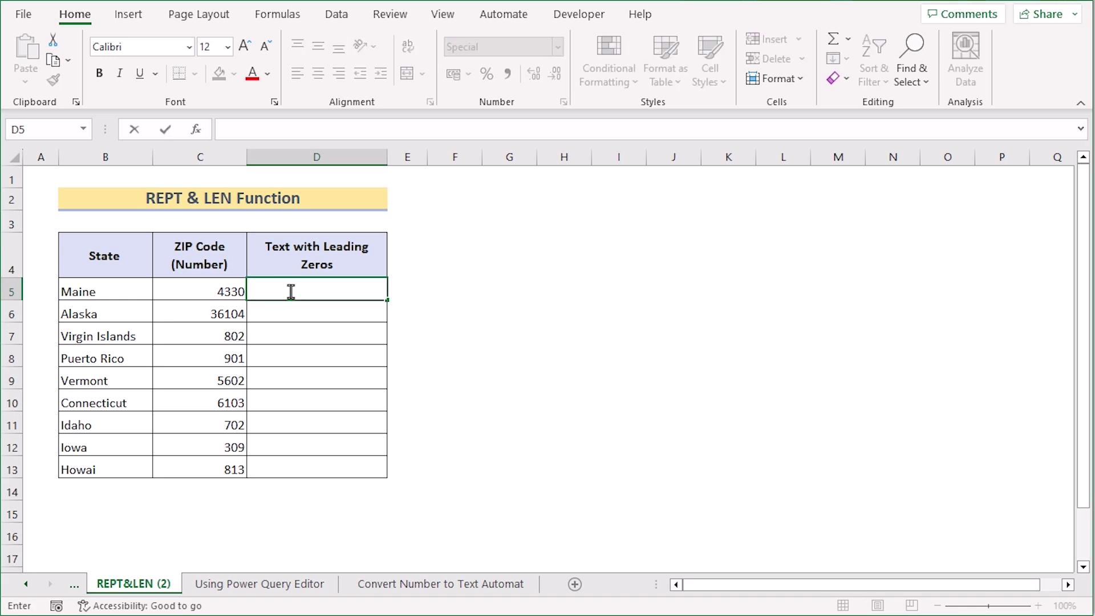
pyautogui.write('=')
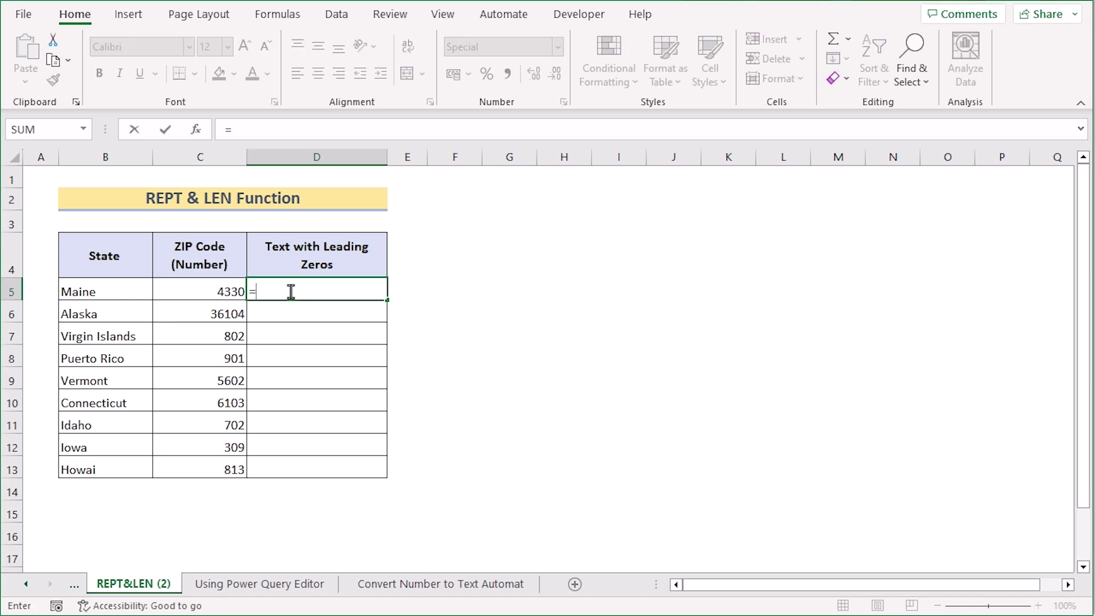
pyautogui.write('REPT')
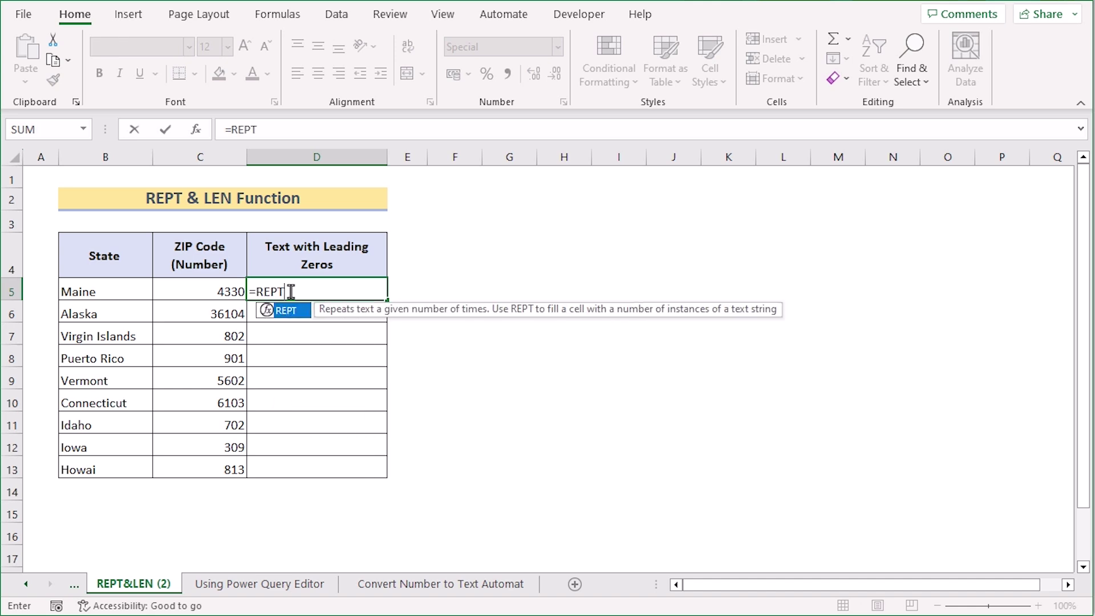
pyautogui.write('(')
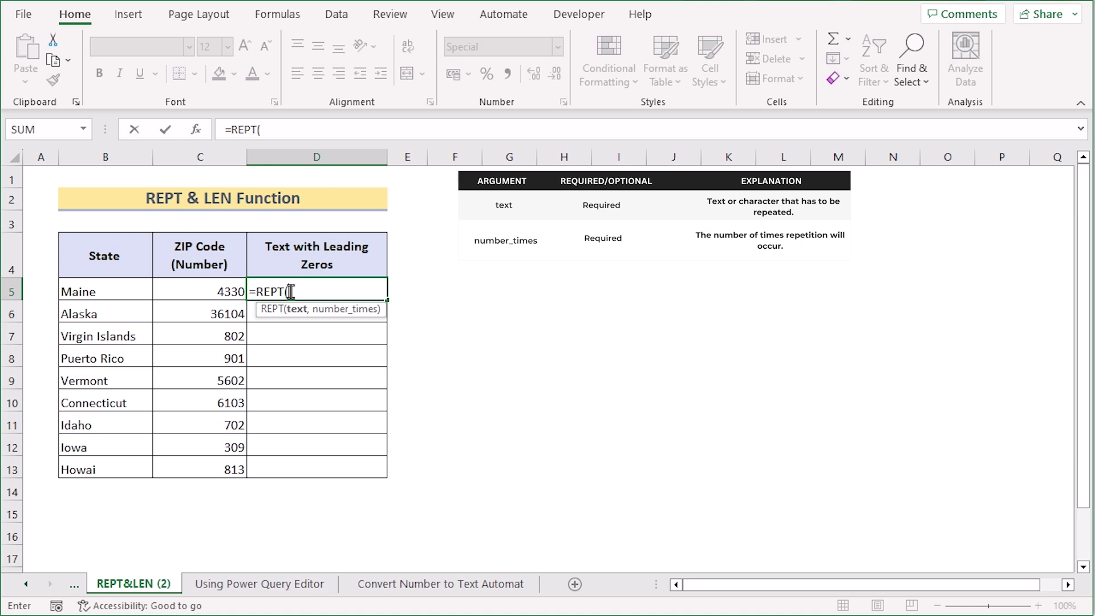
pyautogui.write('0,')
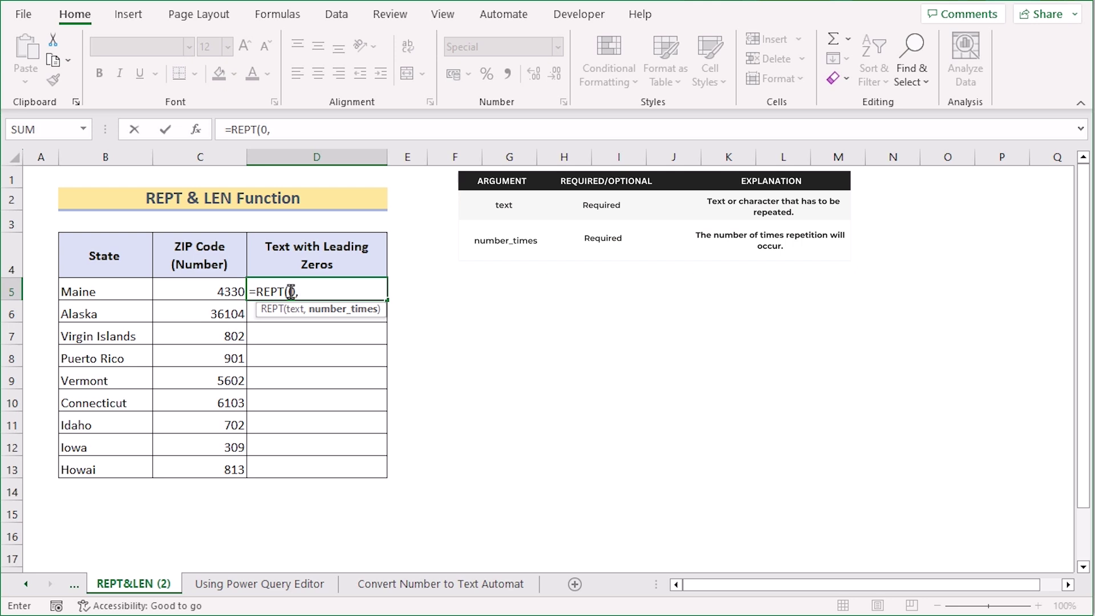
pyautogui.write('5-LEN')
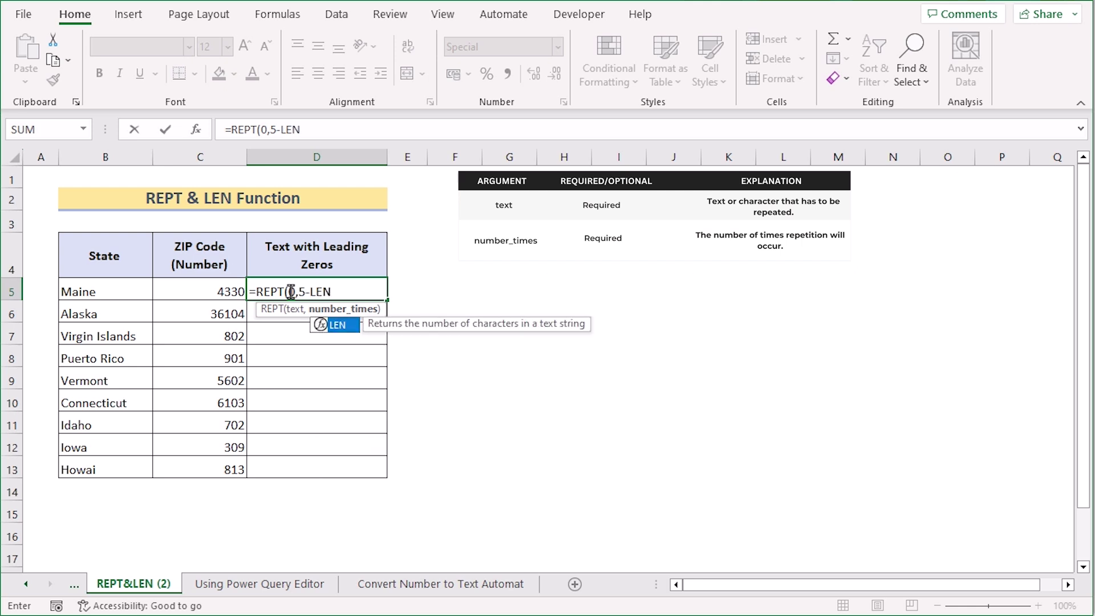
pyautogui.write('(')
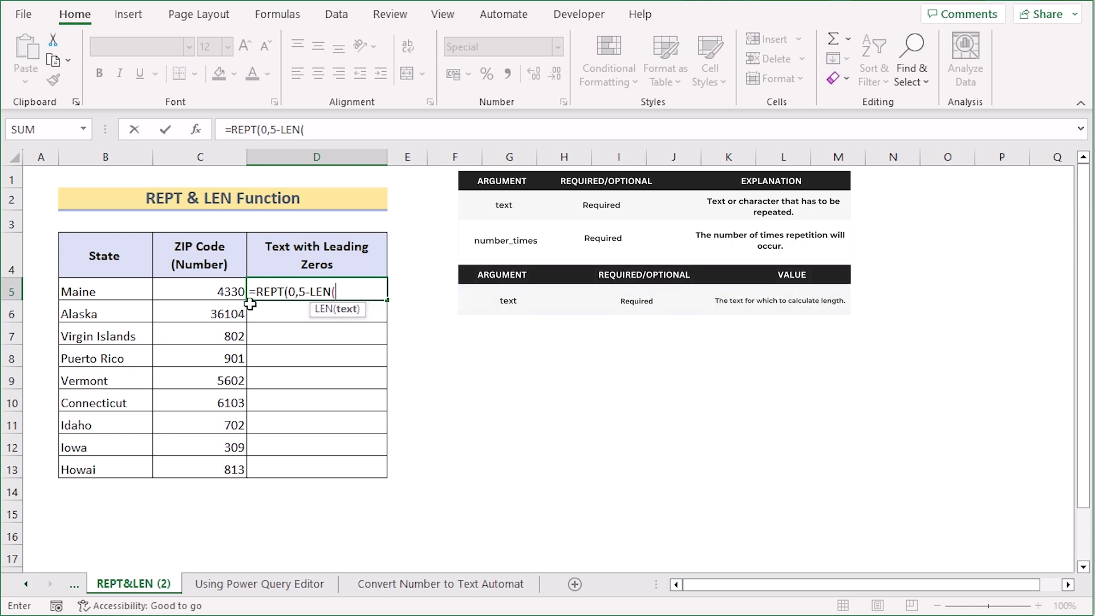
pyautogui.click(198, 293)
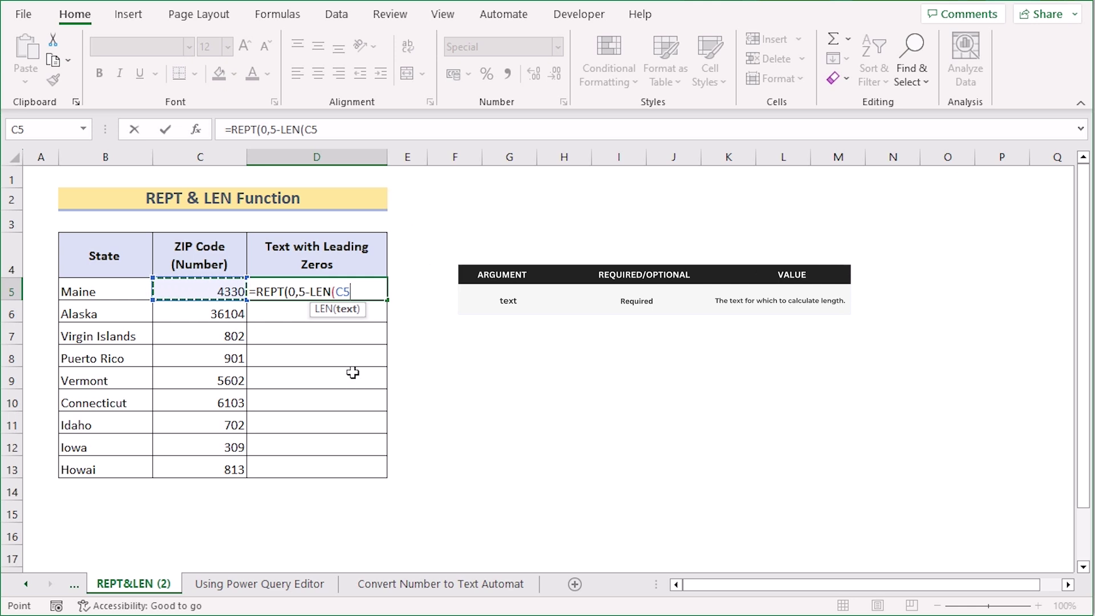
pyautogui.write(')')
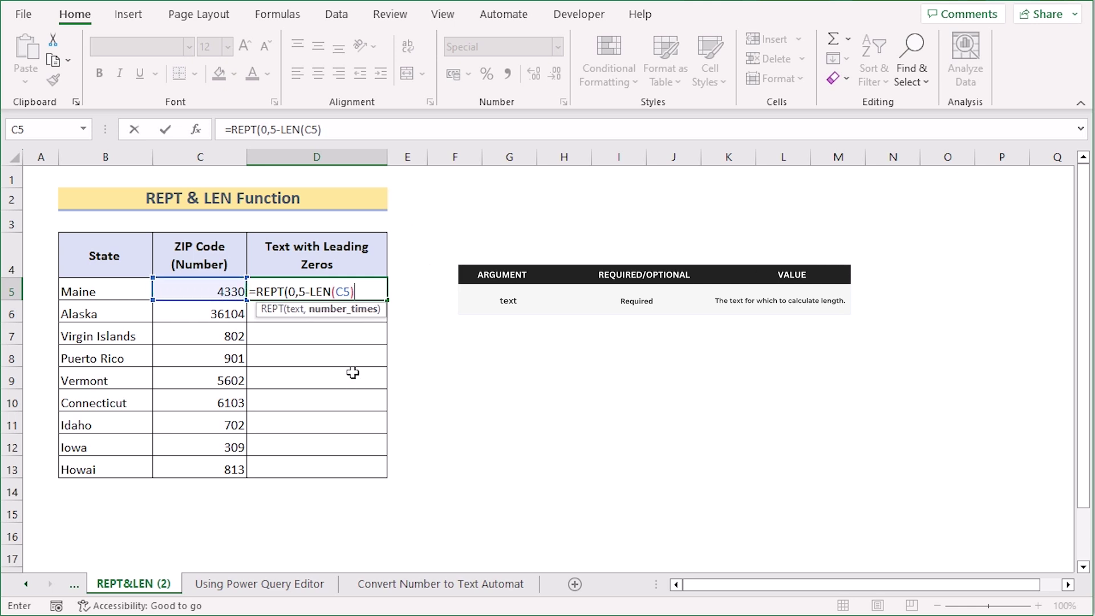
pyautogui.write(')')
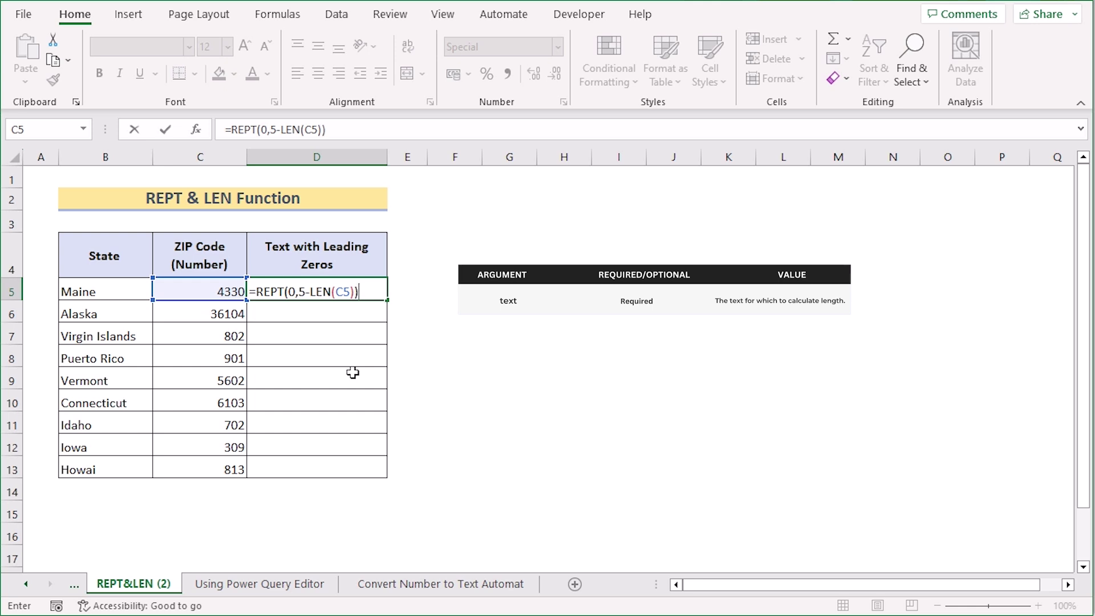
pyautogui.write('&')
pyautogui.click(172, 286)
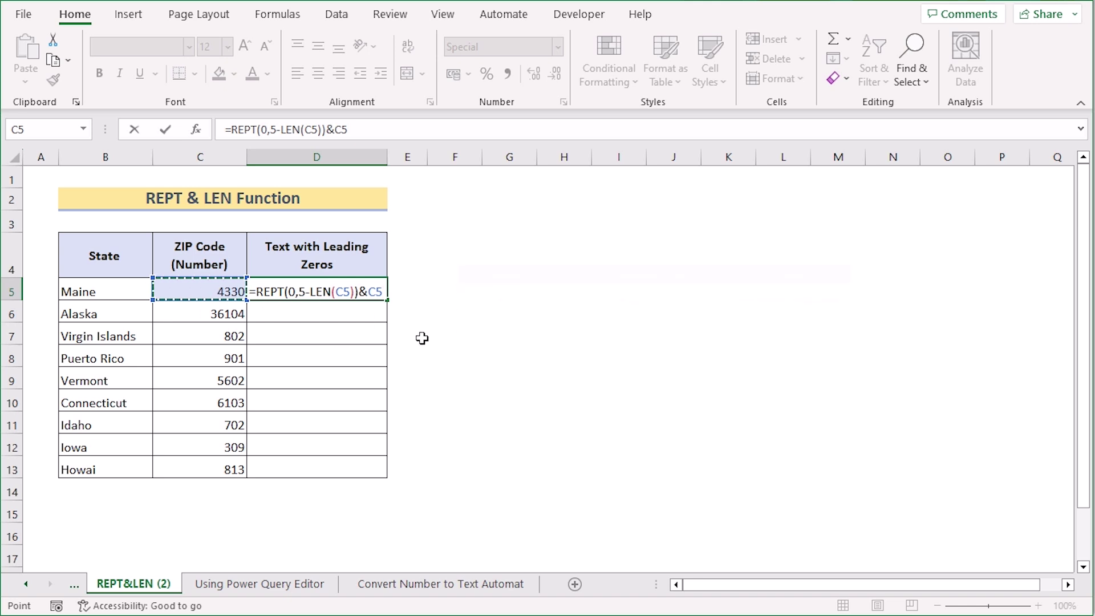
pyautogui.press('Return')
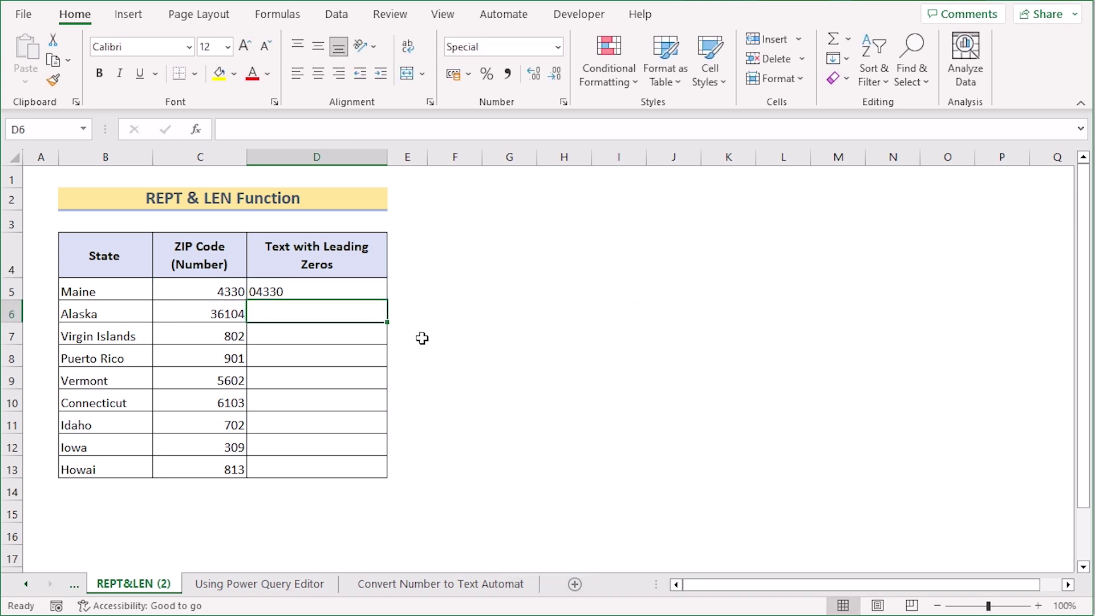
pyautogui.click(338, 294)
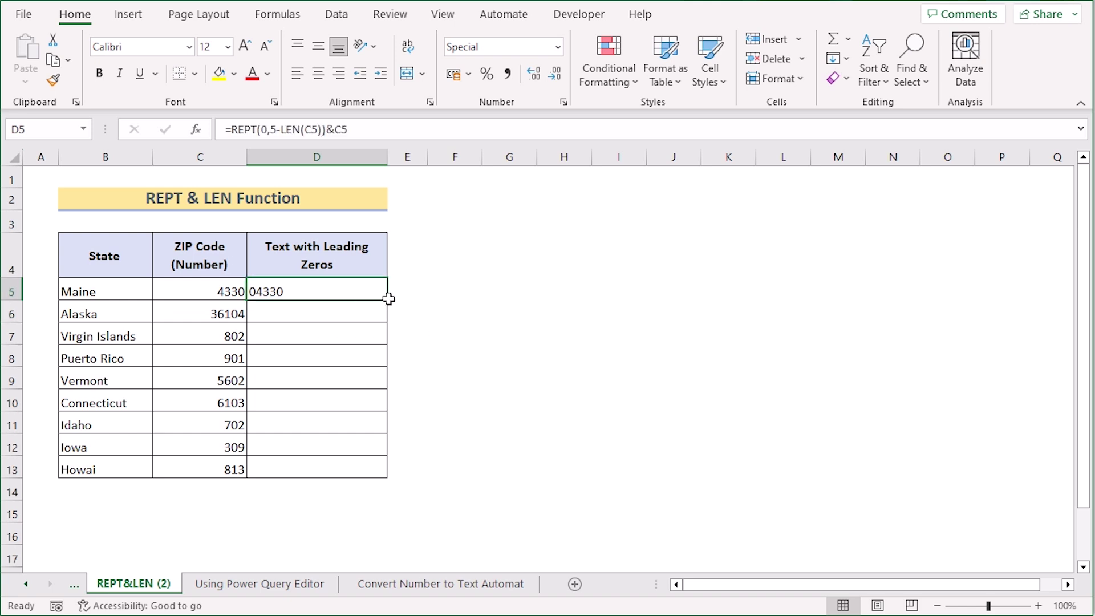
pyautogui.moveTo(387, 299); pyautogui.dragTo(379, 472)
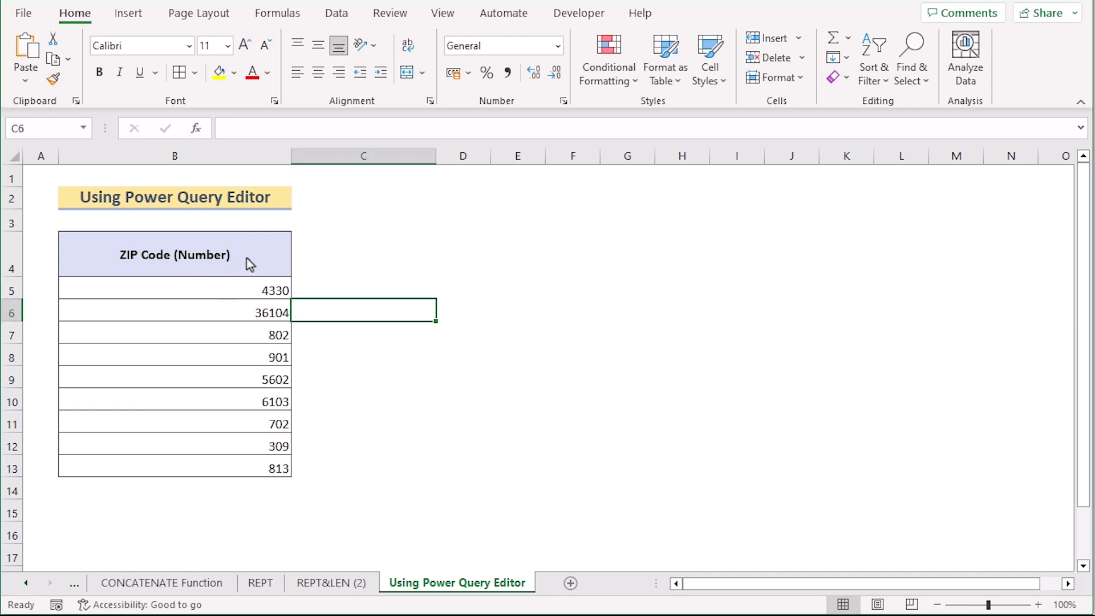
# - Load the range B4:B13 of the Using Power Query Editor sheet into Power Query as a table with headers
pyautogui.click(246, 257)
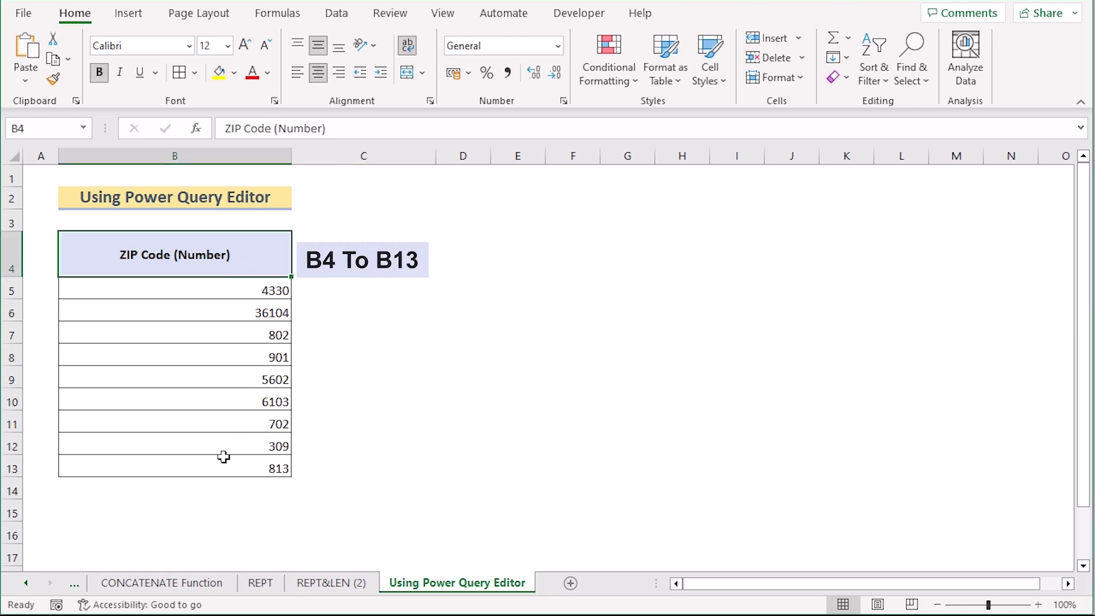
pyautogui.keyDown('shift'); pyautogui.click(195, 460); pyautogui.keyUp('shift')
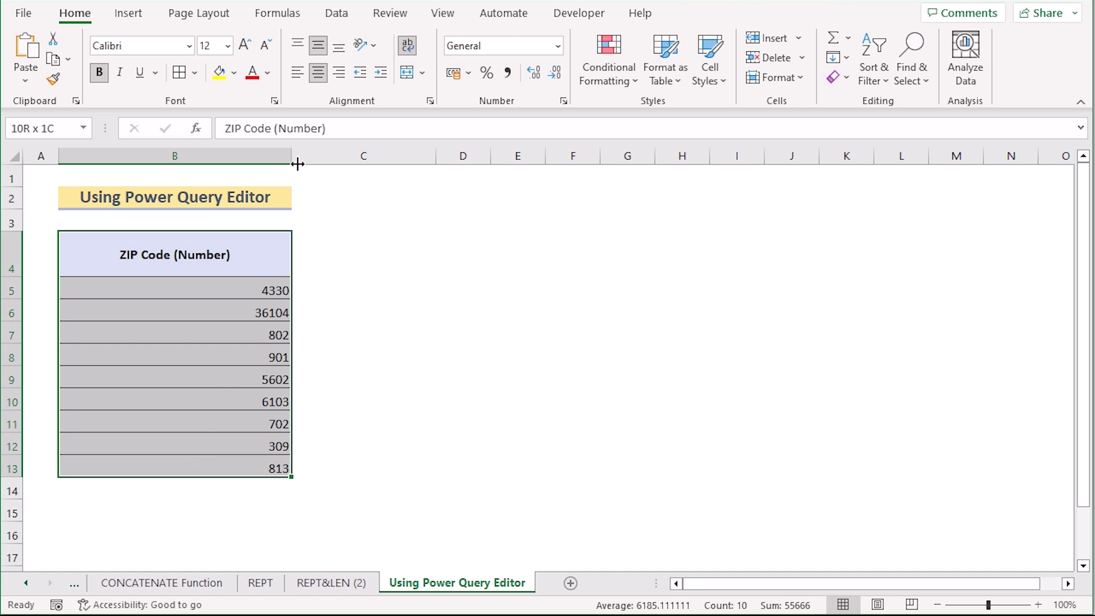
pyautogui.click(342, 17)
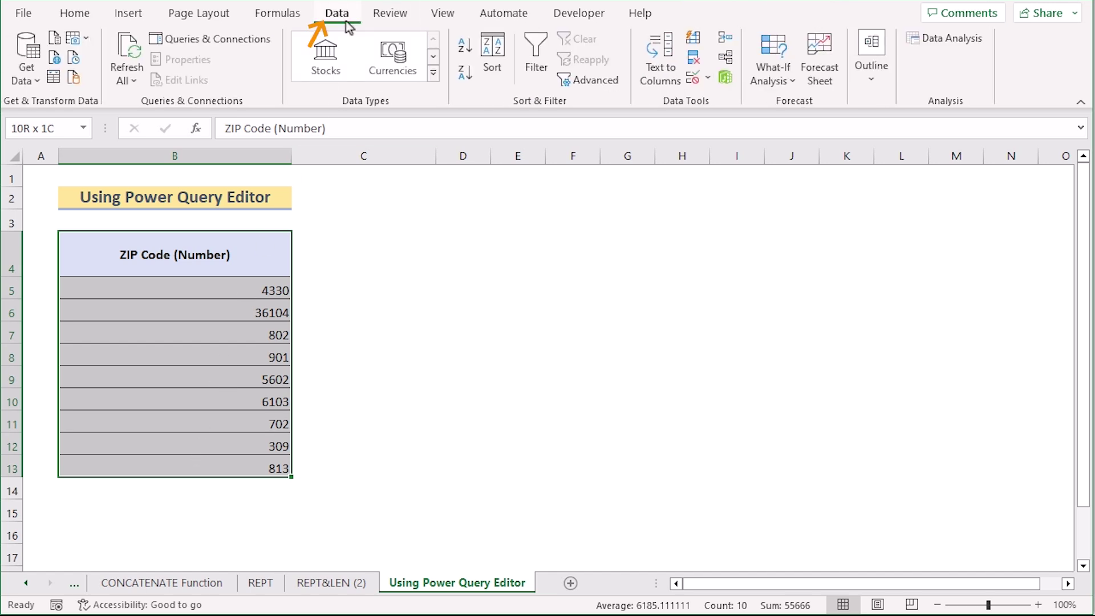
pyautogui.click(50, 80)
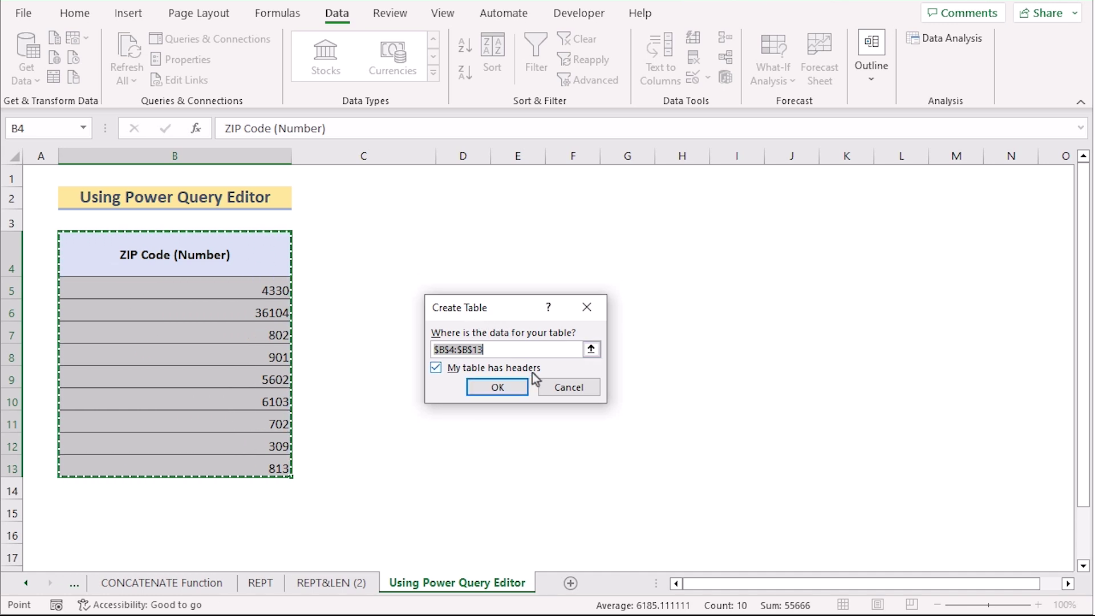
pyautogui.click(515, 385)
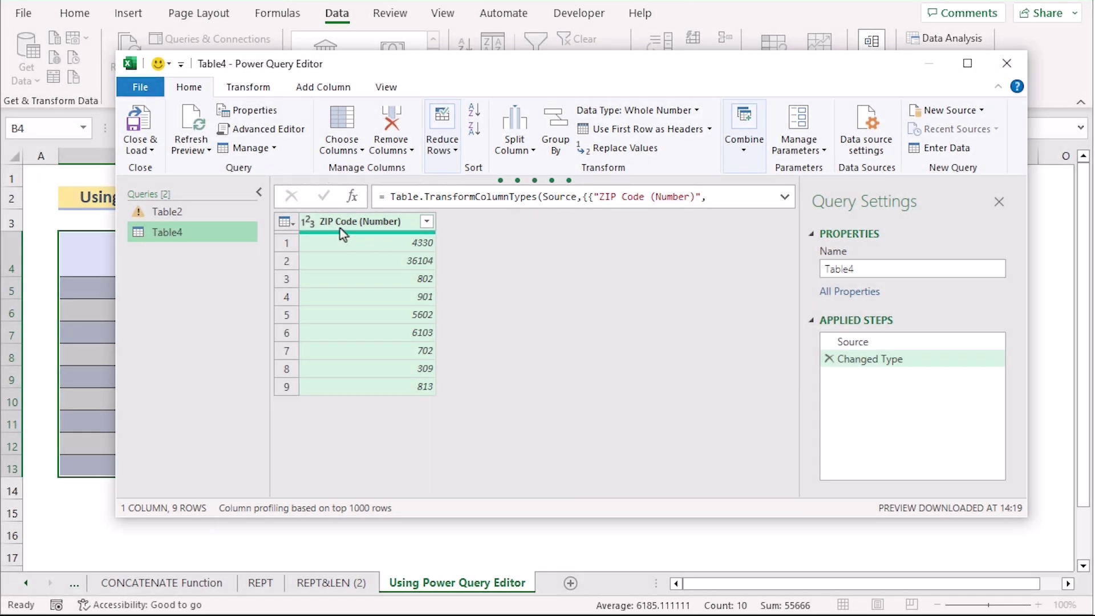
# - Change the ZIP Code (Number) column's data type to Text, adding the conversion as a new step
pyautogui.click(310, 224)
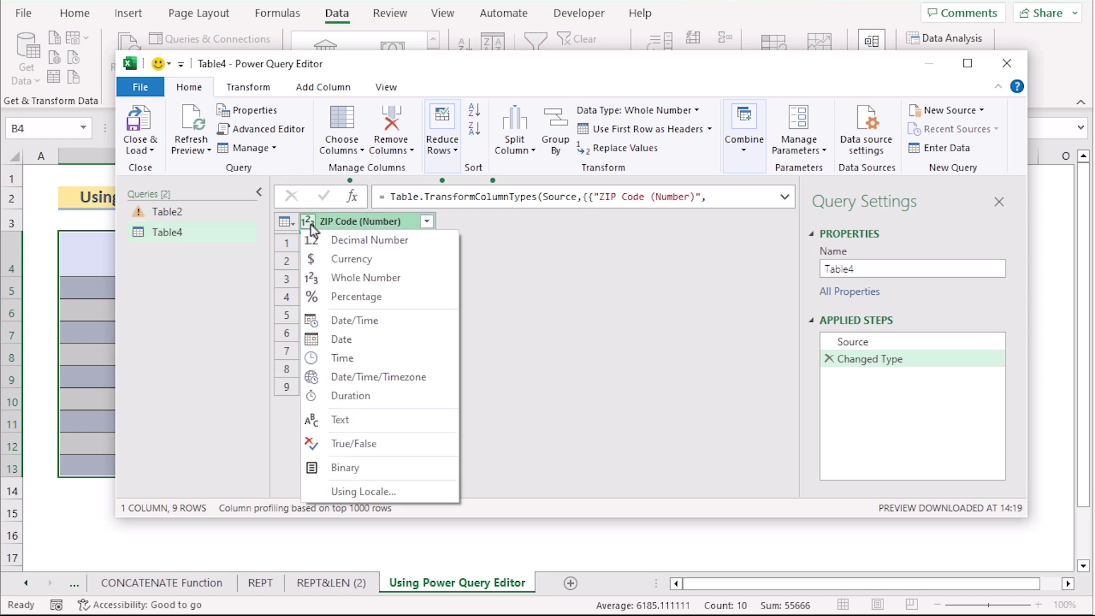
pyautogui.click(389, 422)
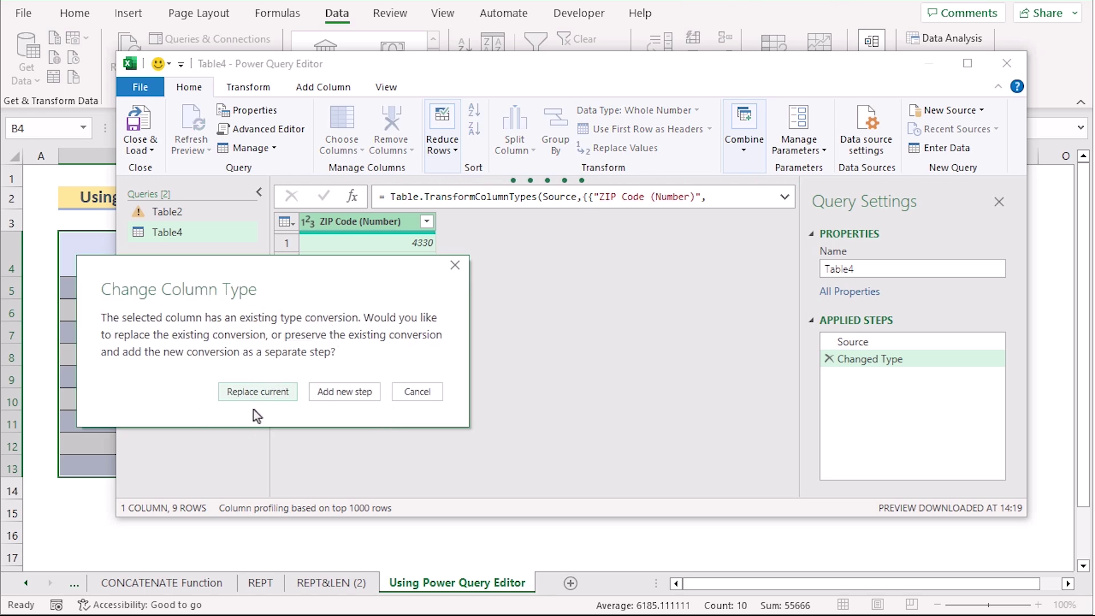
pyautogui.click(352, 395)
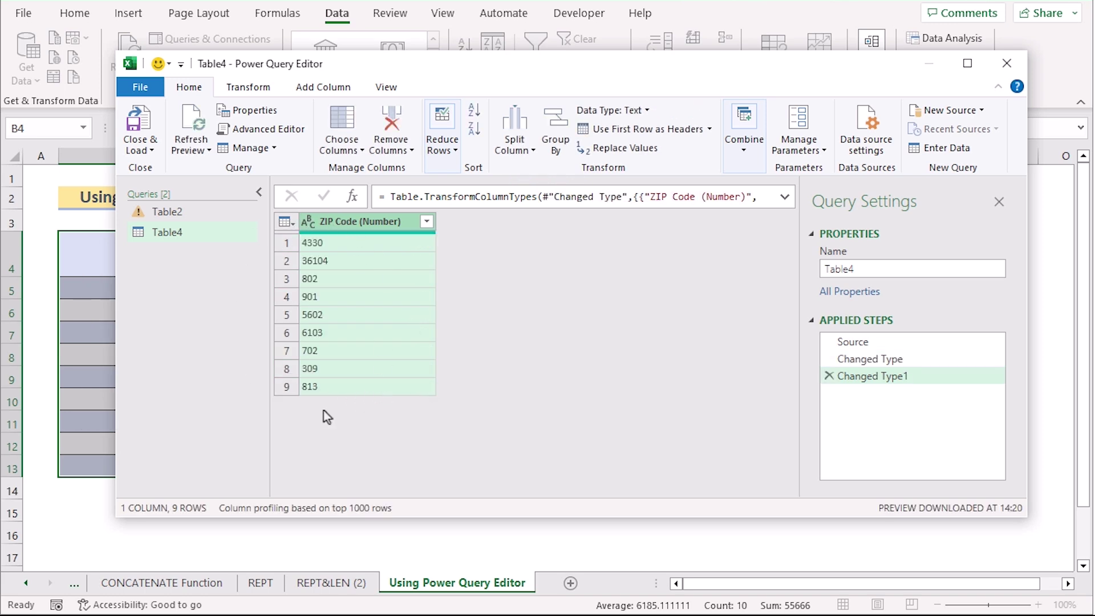
# - Add a custom column named Text With Leading Zero with the formula =Text.PadStart([#"ZIP Code (Number)"],5,"0")
pyautogui.click(333, 93)
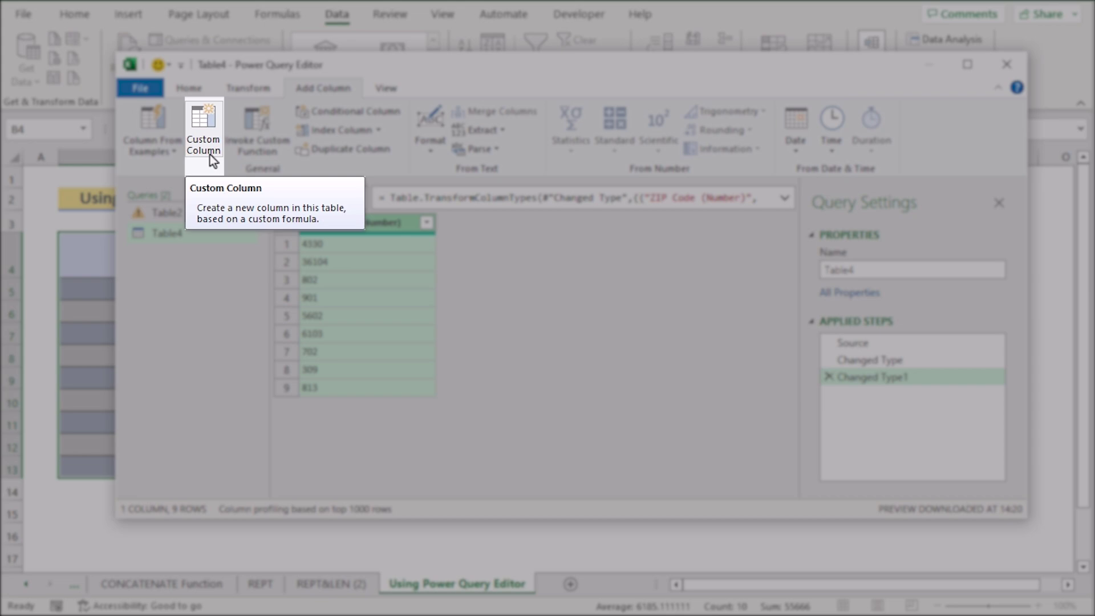
pyautogui.click(203, 140)
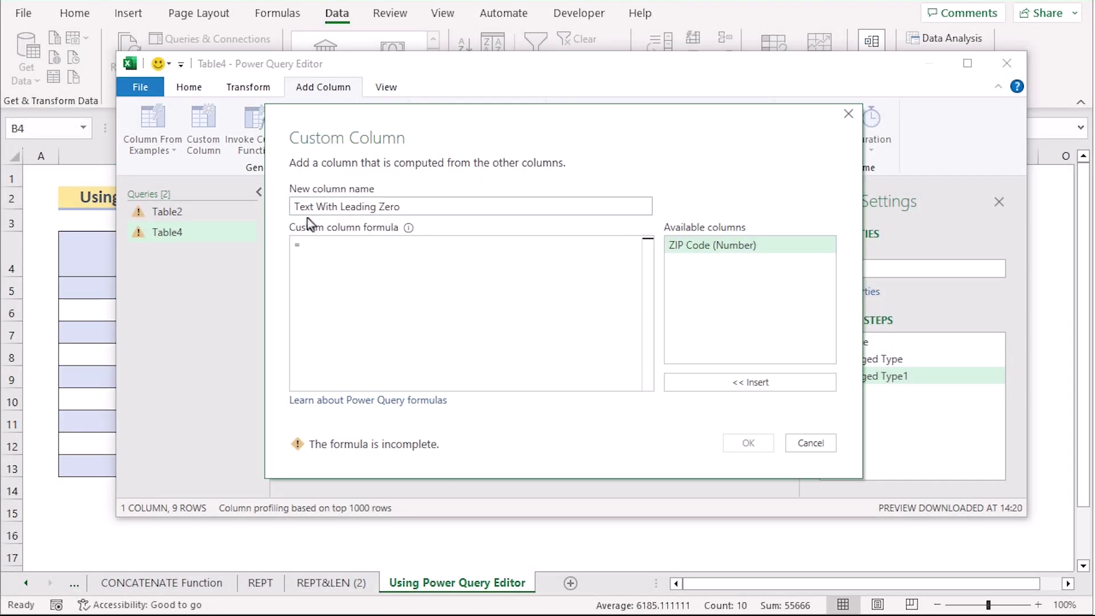
pyautogui.click(342, 244)
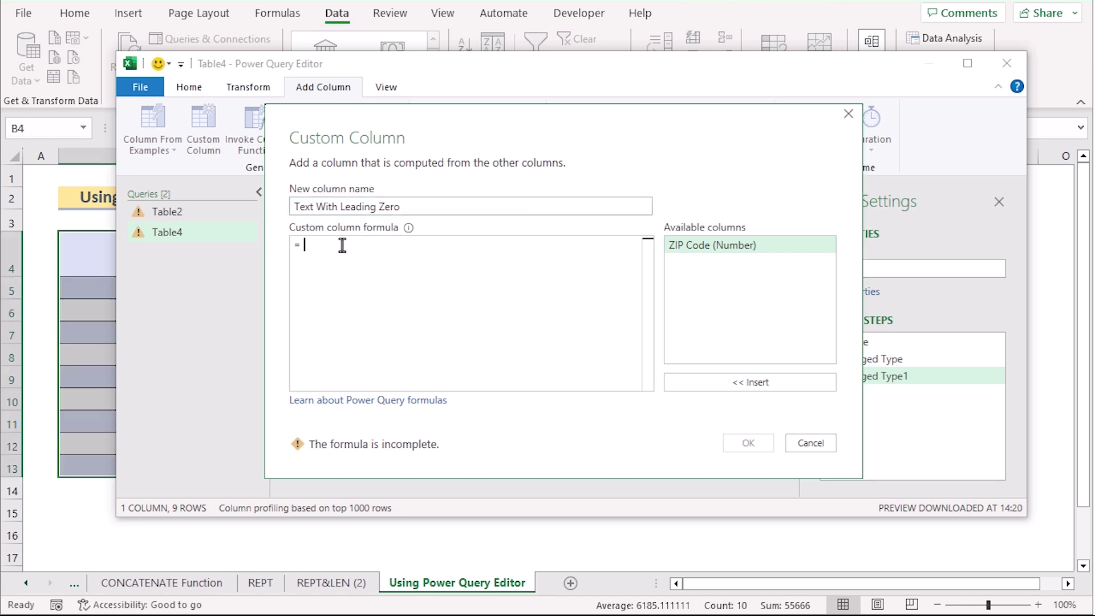
pyautogui.write('T')
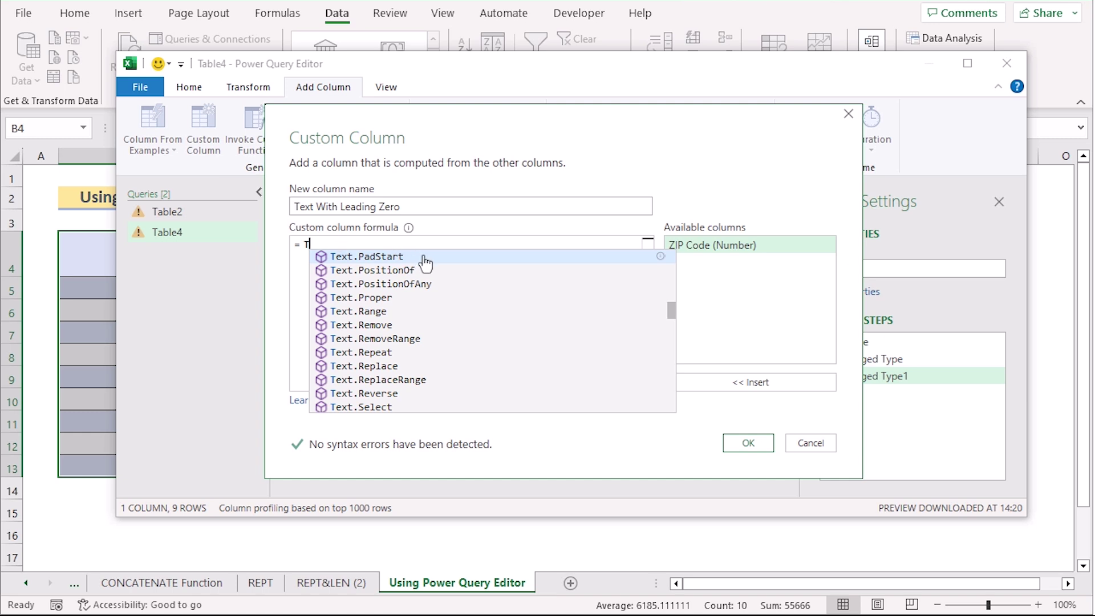
pyautogui.click(424, 257)
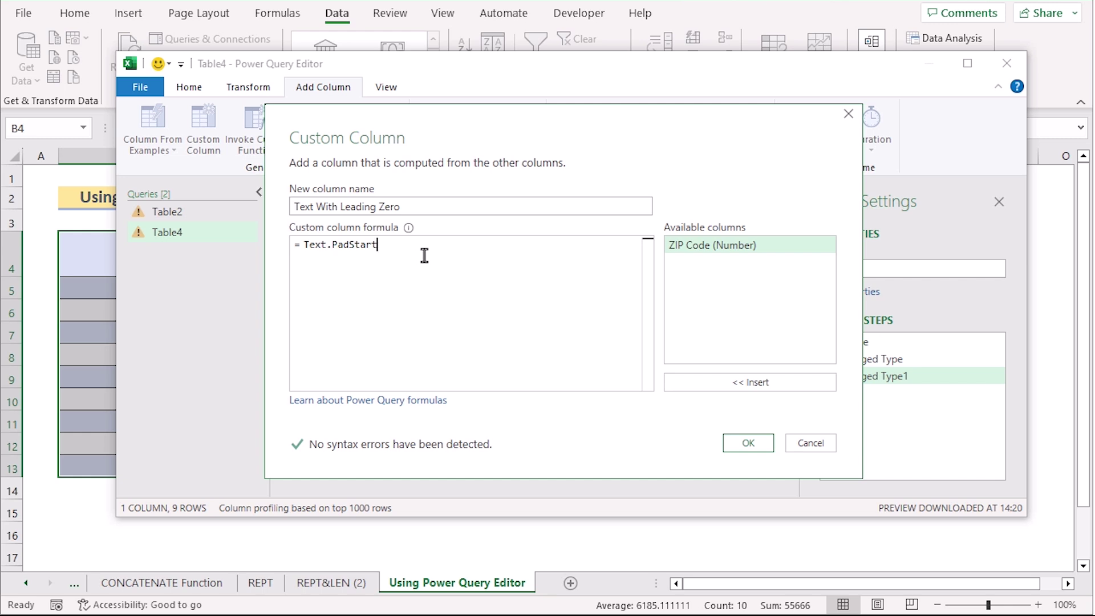
pyautogui.write('(')
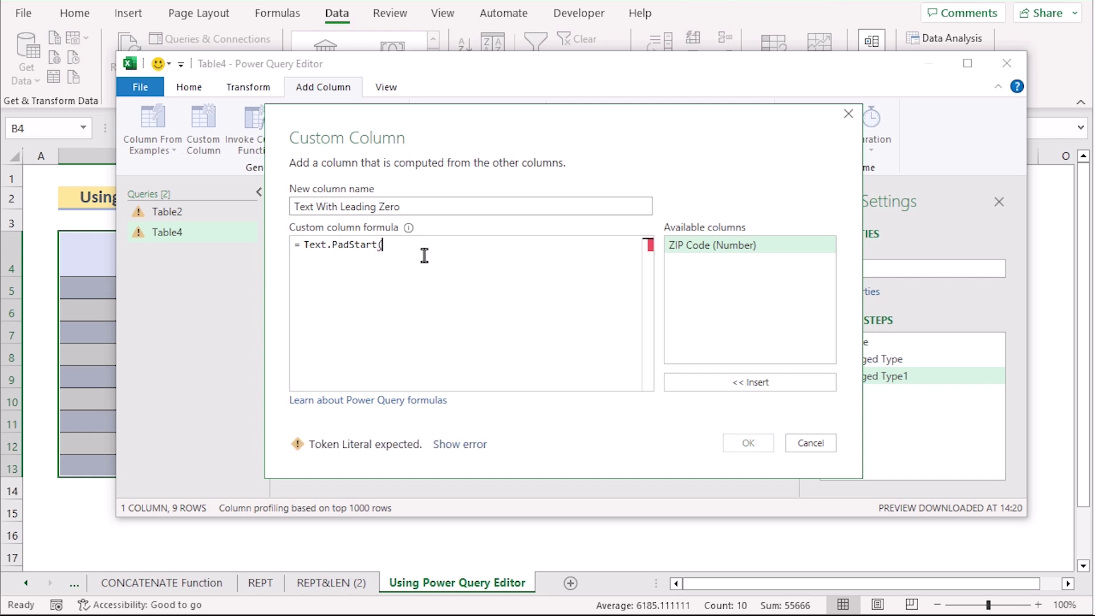
pyautogui.write('[')
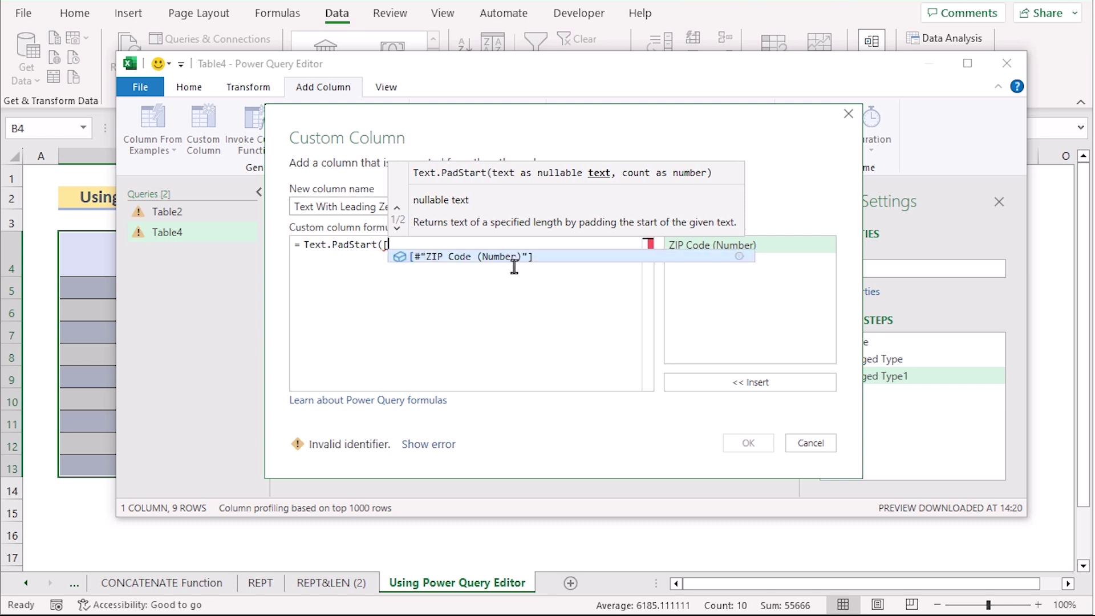
pyautogui.click(553, 258)
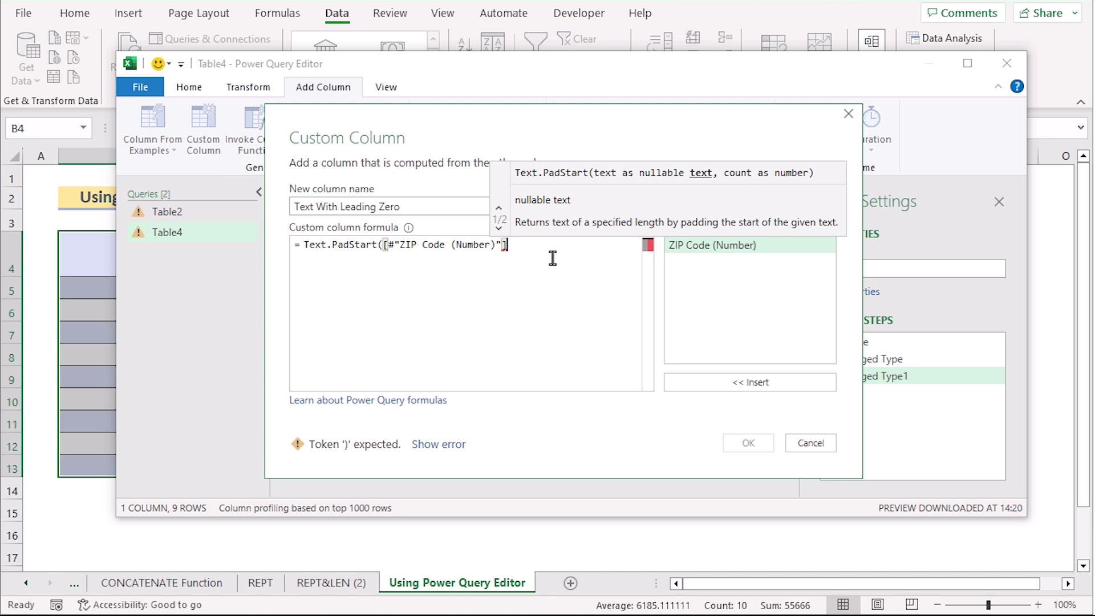
pyautogui.write(',')
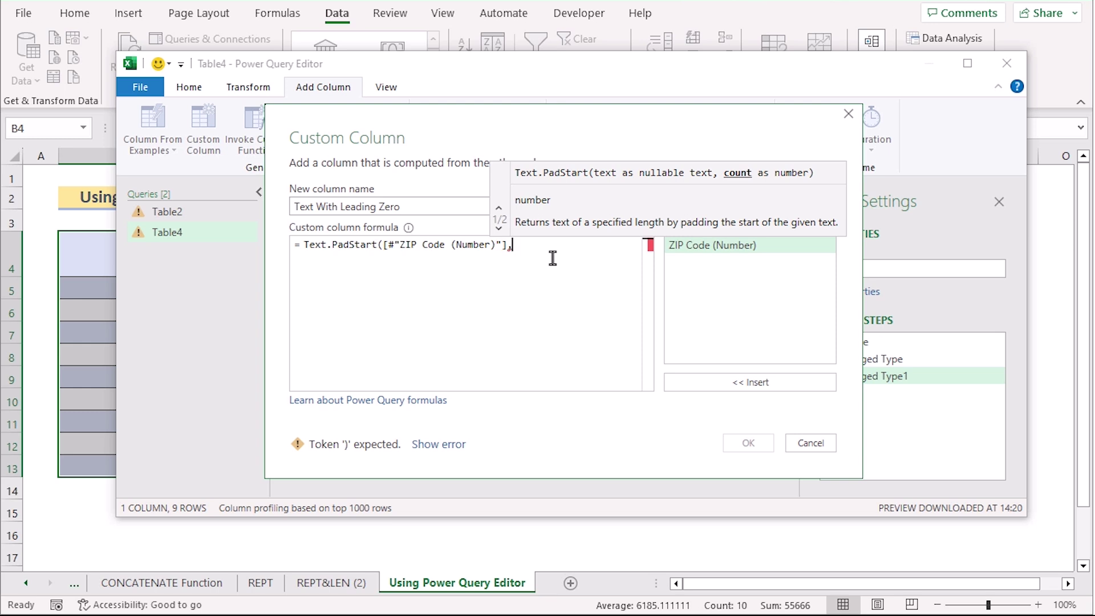
pyautogui.write('5,')
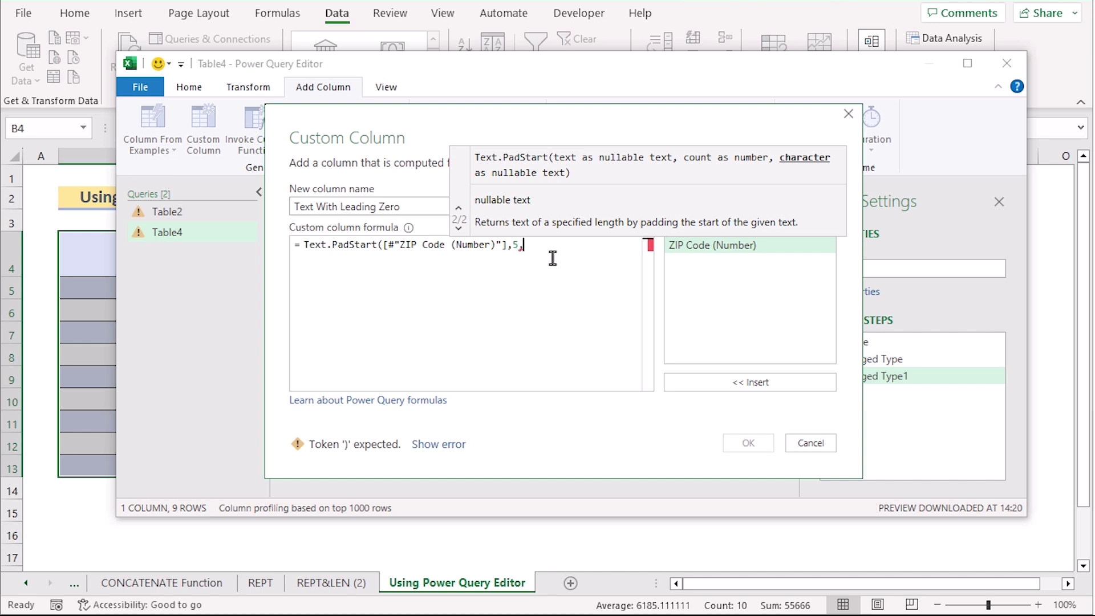
pyautogui.write('"],5,"0')
pyautogui.press('Right')
pyautogui.write(')')
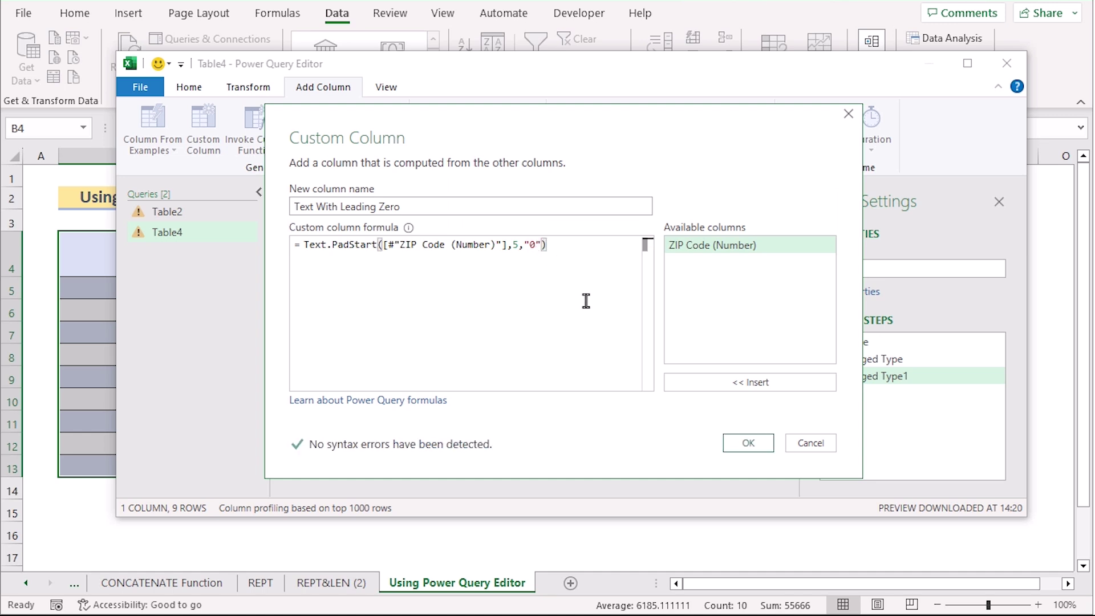
pyautogui.click(748, 443)
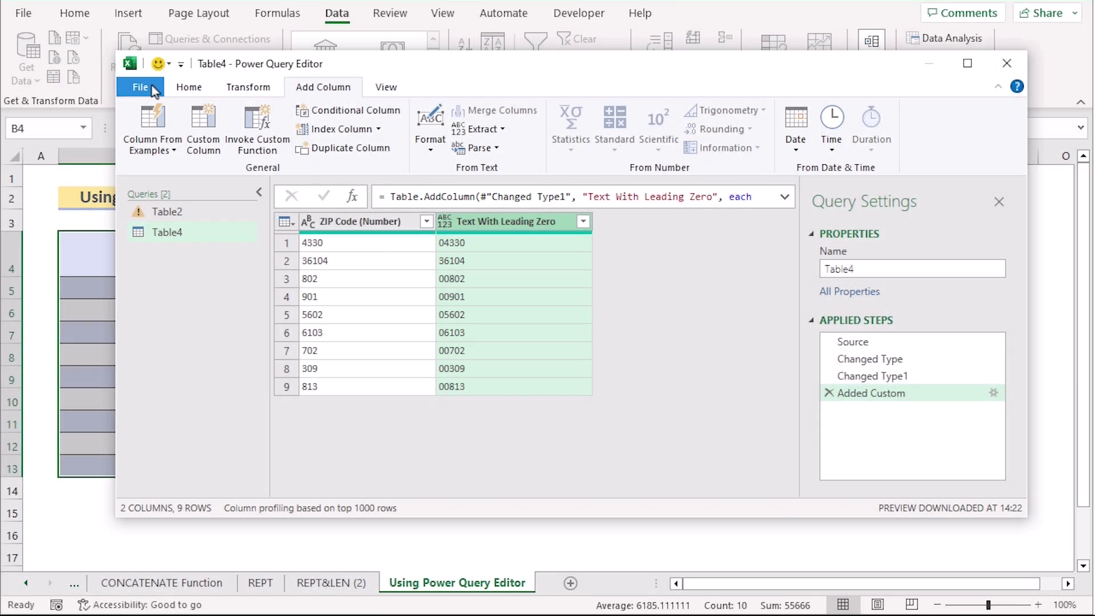
# - Load the query as a table into the existing worksheet at =$C$4 and select the Text With Leading Zero values in C5:C13
pyautogui.click(153, 89)
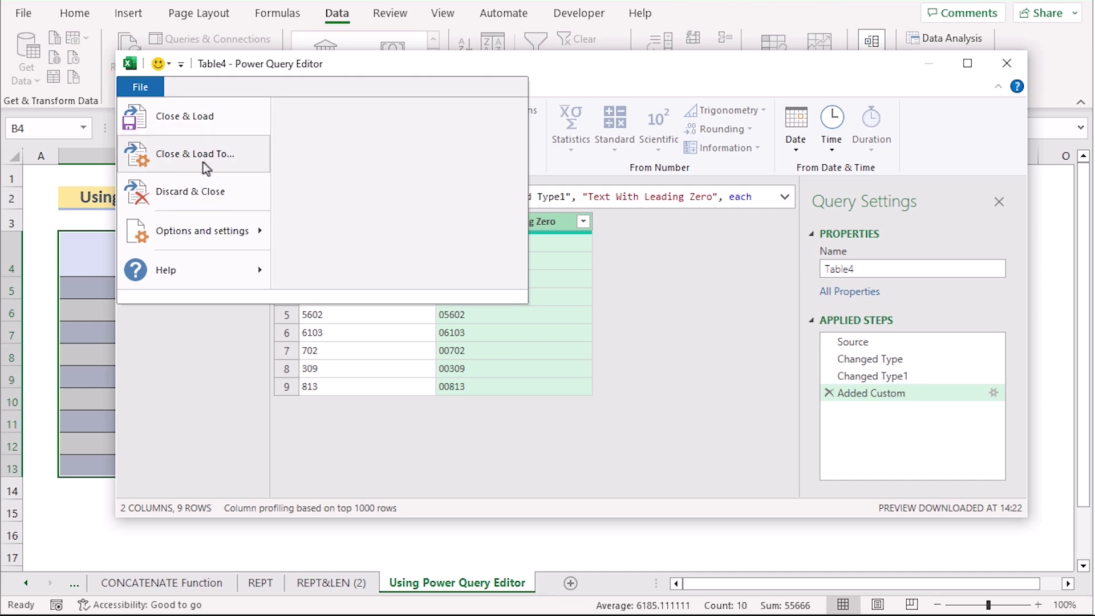
pyautogui.click(231, 165)
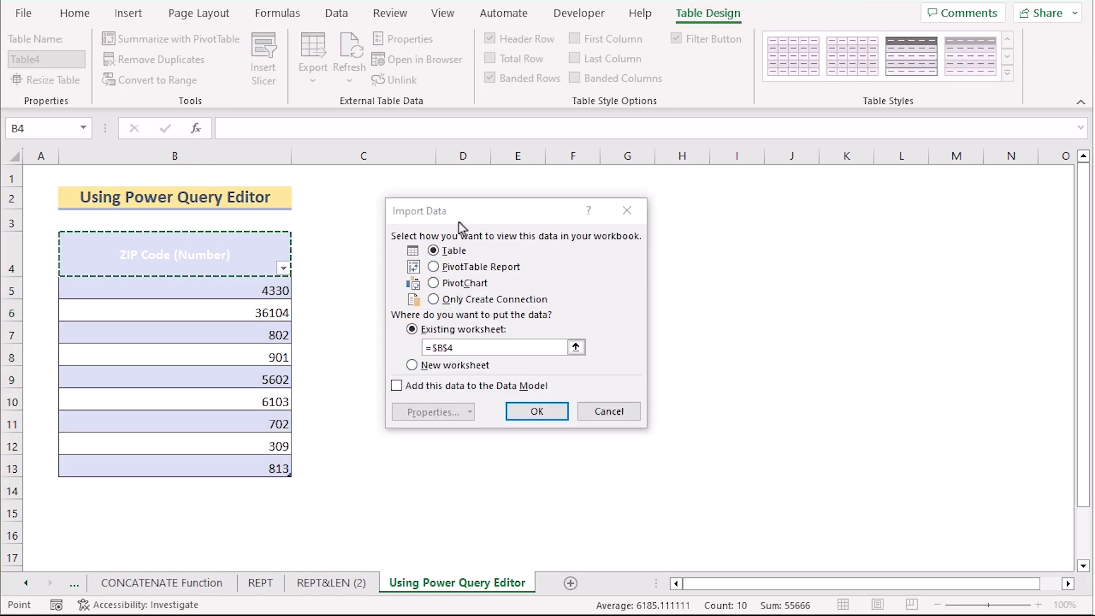
pyautogui.click(487, 204)
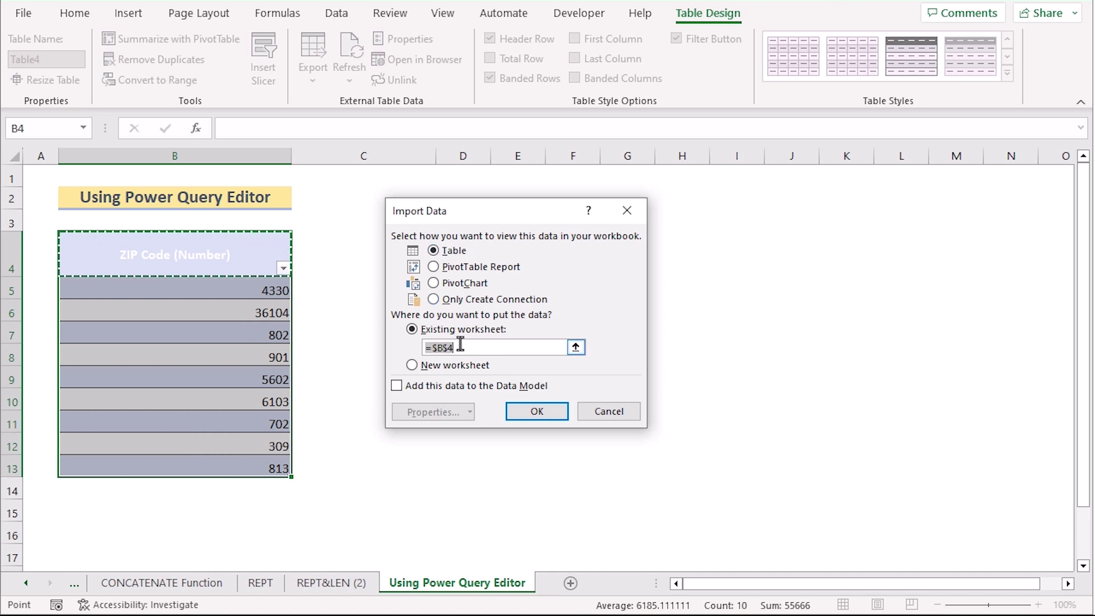
pyautogui.click(441, 348)
pyautogui.press('BackSpace')
pyautogui.write('C')
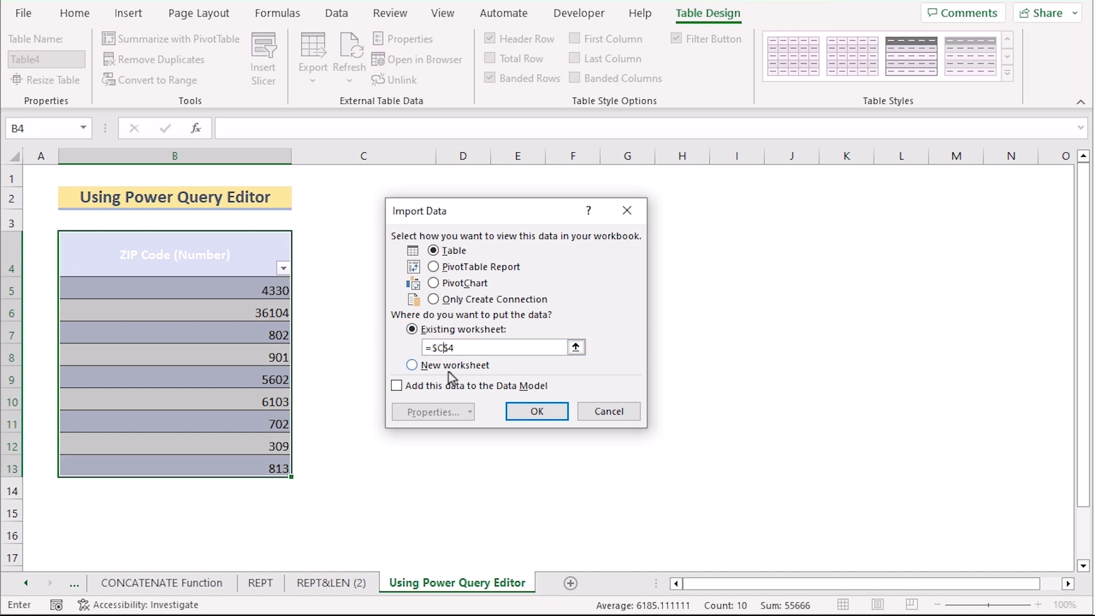
pyautogui.click(553, 410)
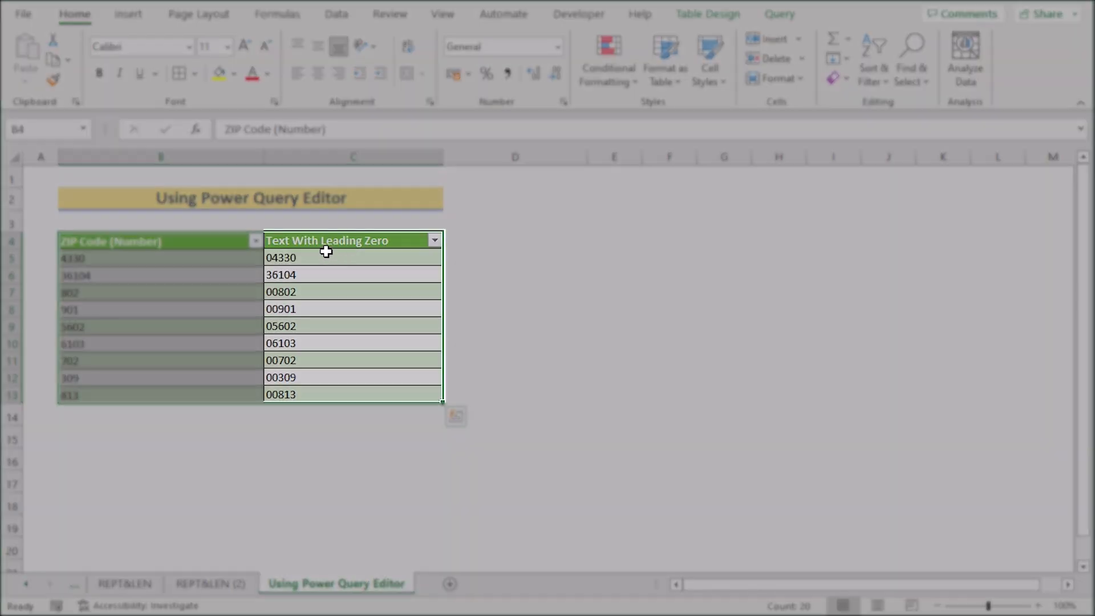
pyautogui.click(329, 246)
pyautogui.keyDown('shift'); pyautogui.click(374, 391); pyautogui.keyUp('shift')
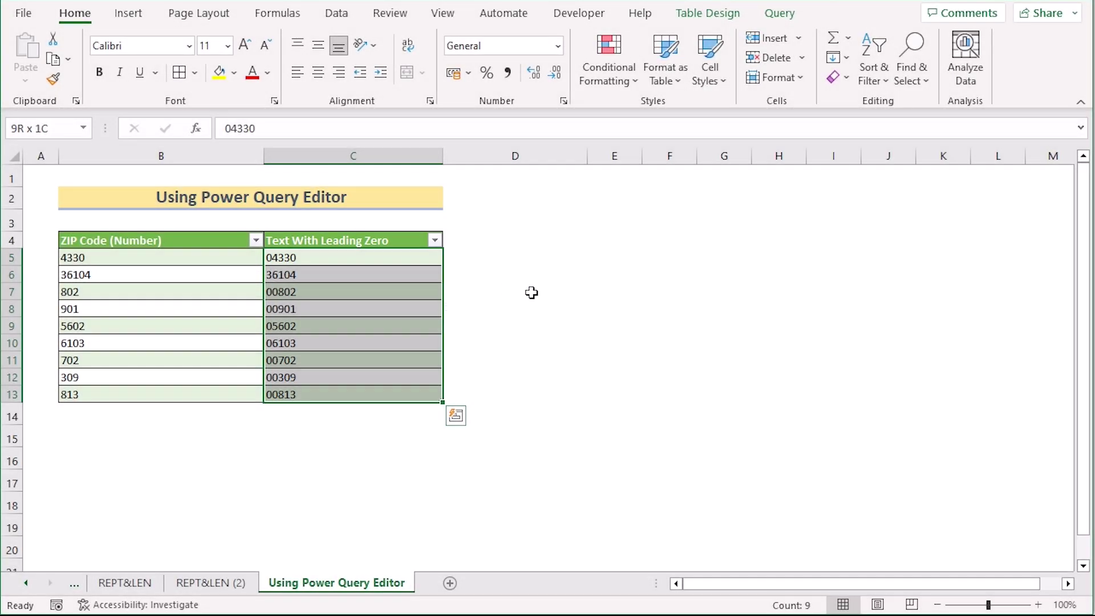